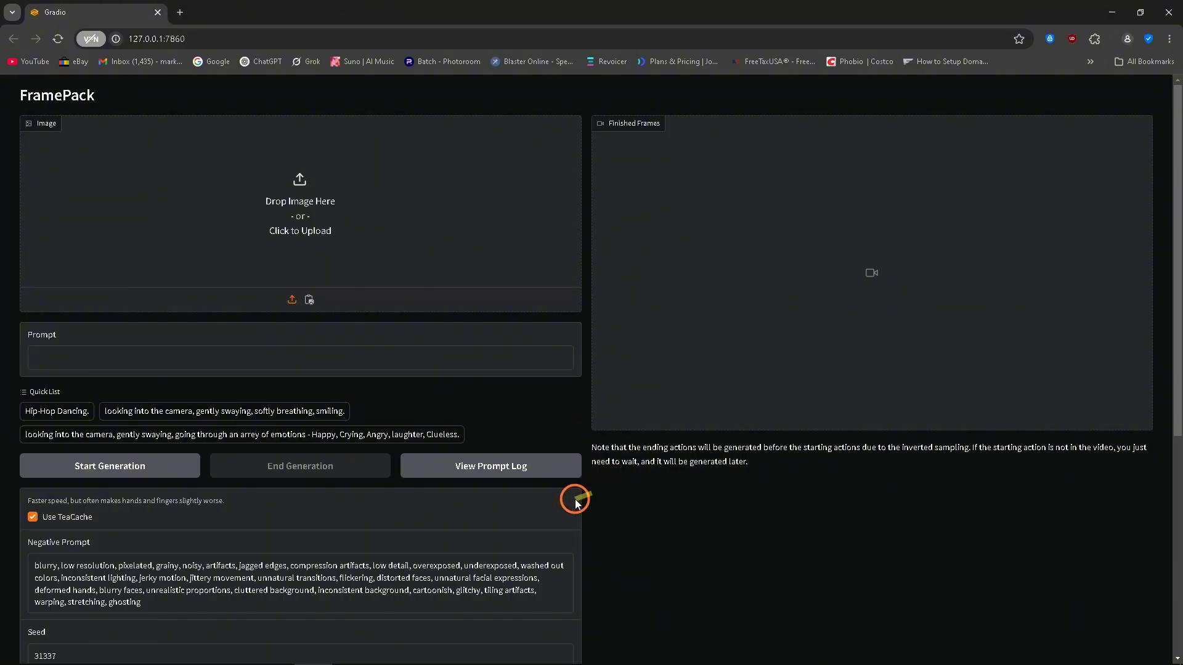
Scroll FramePack down to the video length, Steps, CFG, GPU memory and MP4 Compression settings.
scroll(575, 498, "down", 4)
scroll(267, 465, "down", 2)
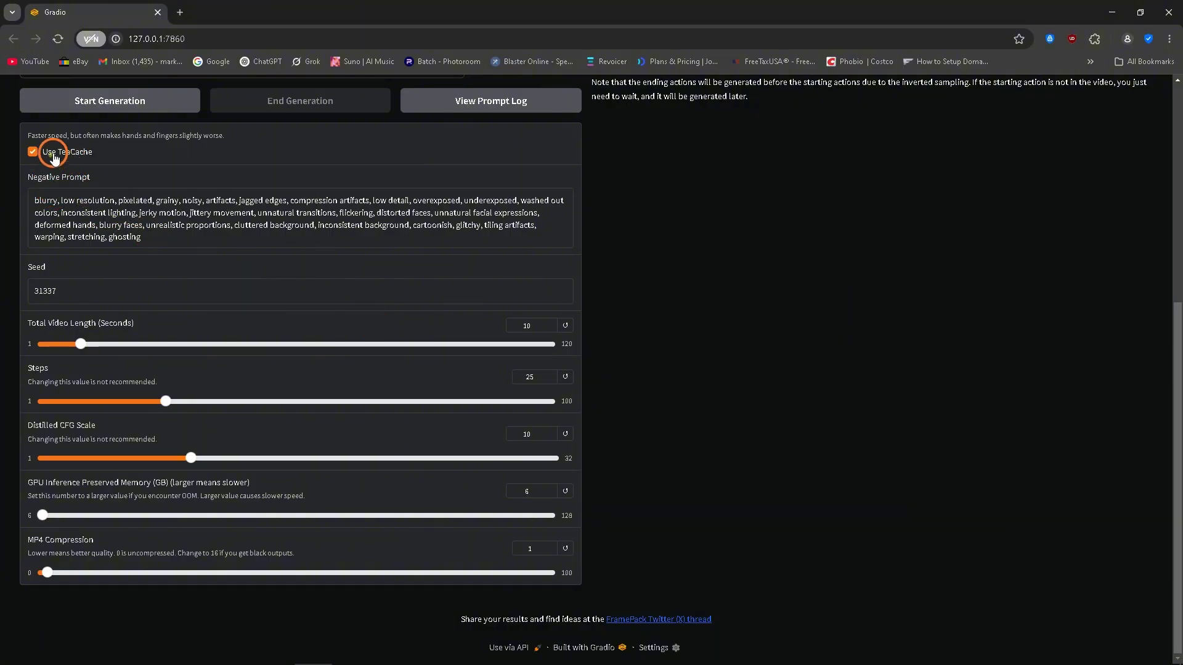
mouse_move(379, 647)
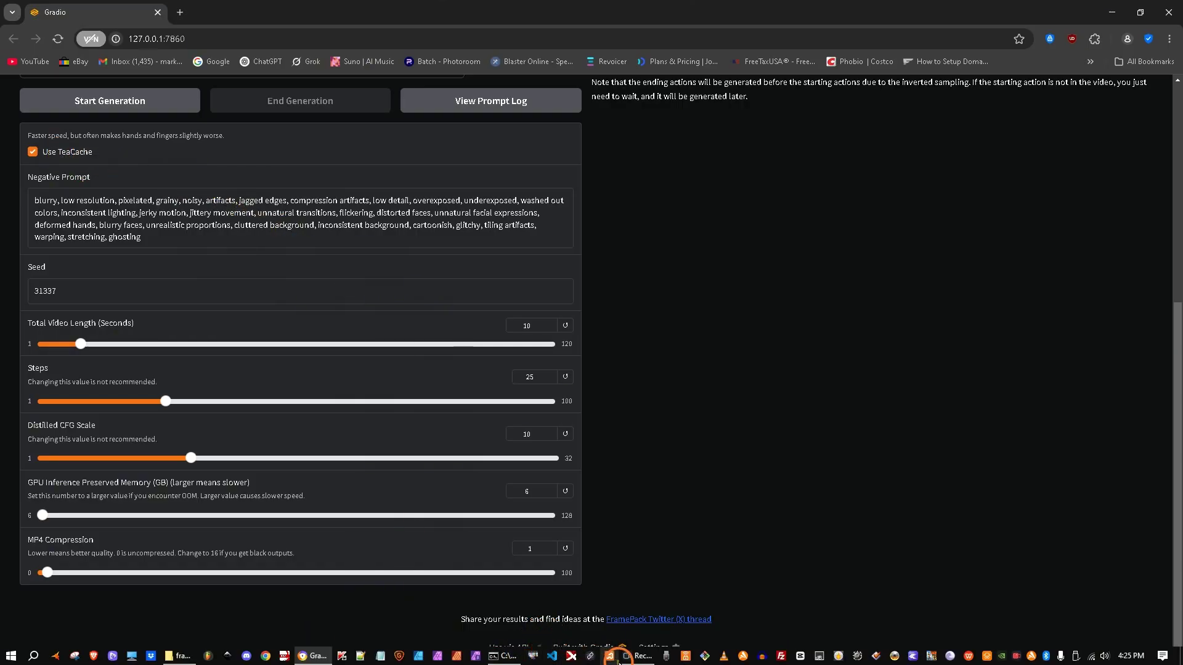
left_click(509, 659)
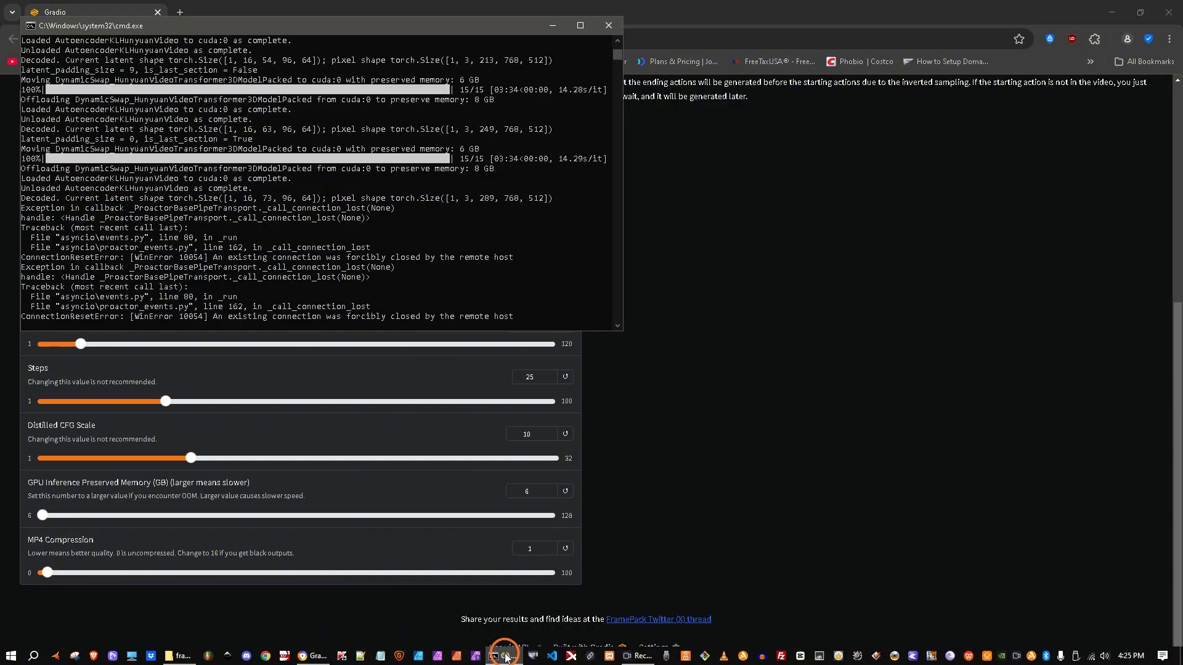
scroll(593, 170, "up", 15)
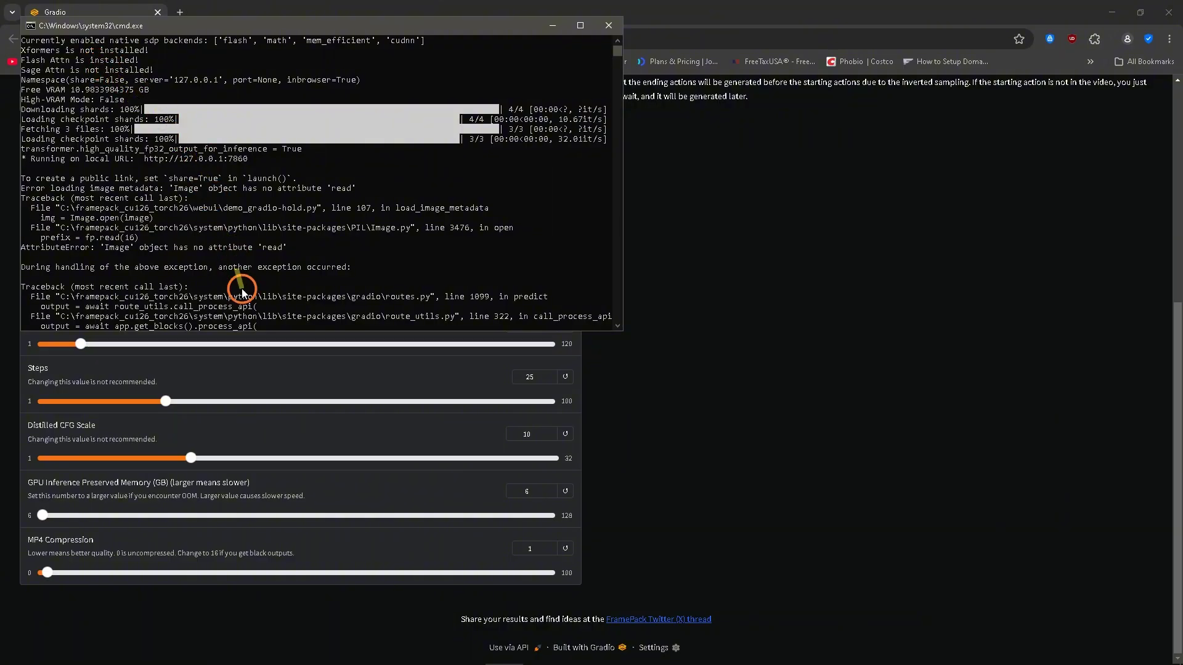
scroll(396, 217, "down", 3)
scroll(396, 217, "down", 5)
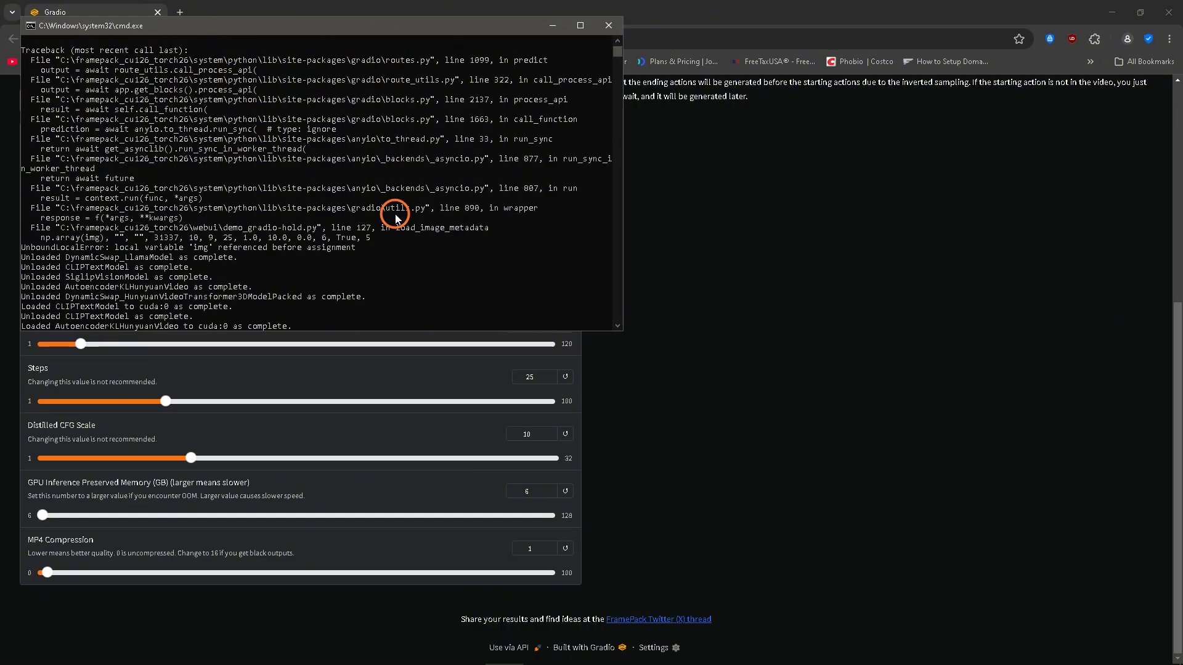
scroll(396, 216, "down", 1)
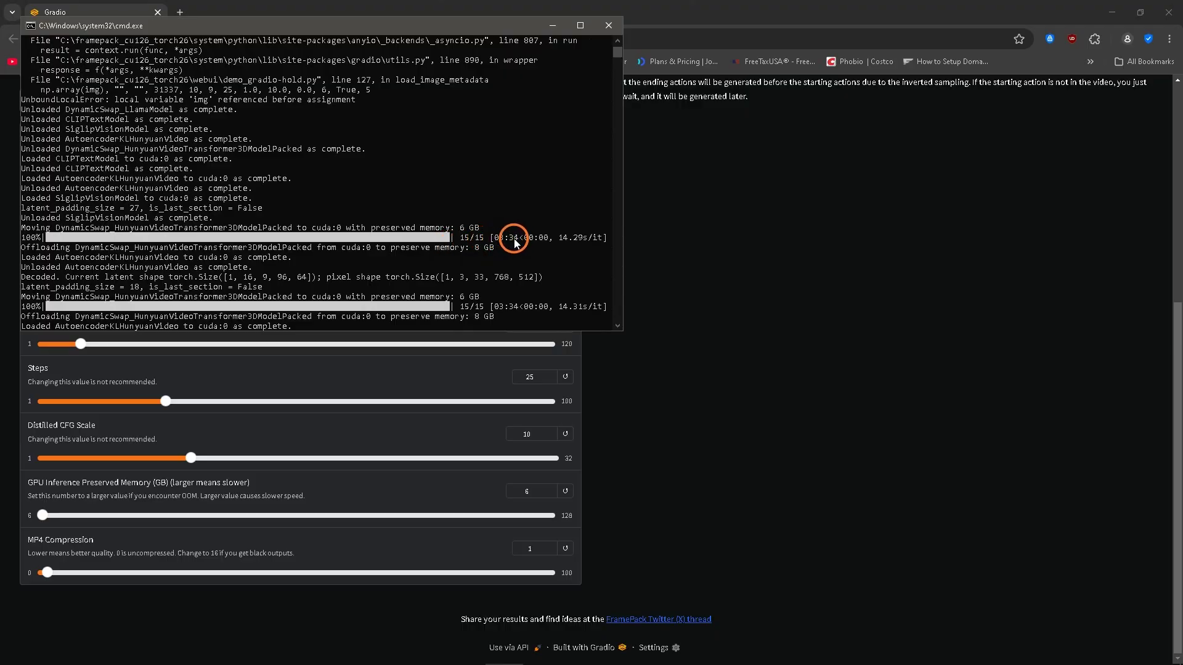
scroll(511, 239, "down", 1)
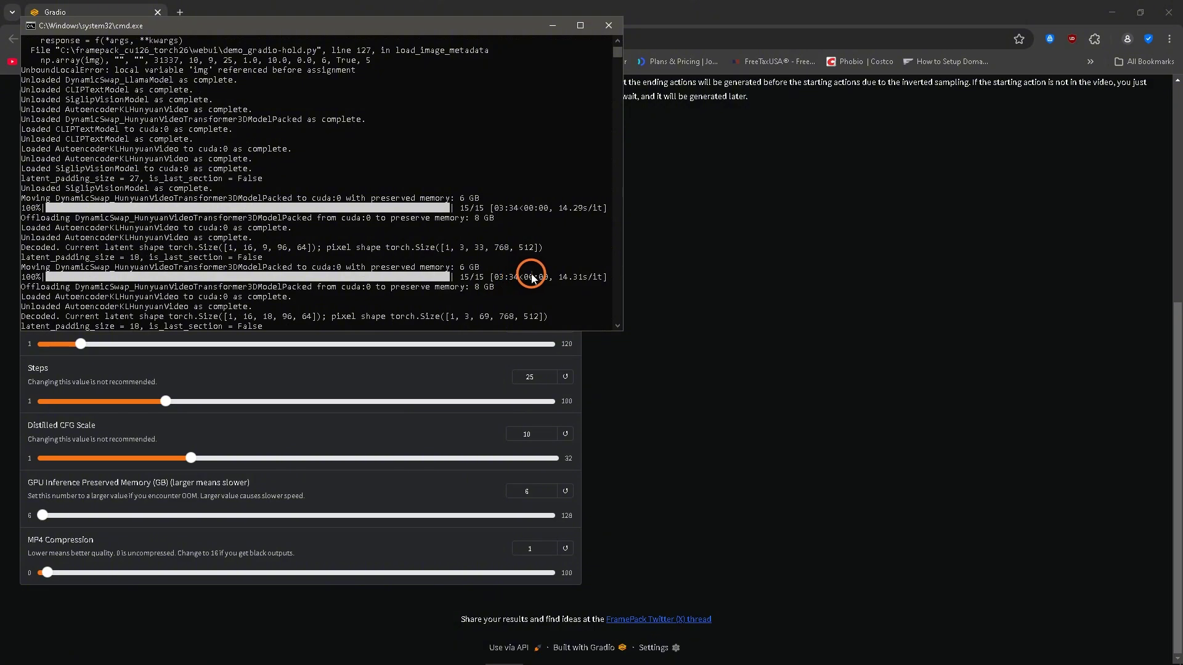
scroll(523, 274, "down", 2)
scroll(523, 272, "down", 2)
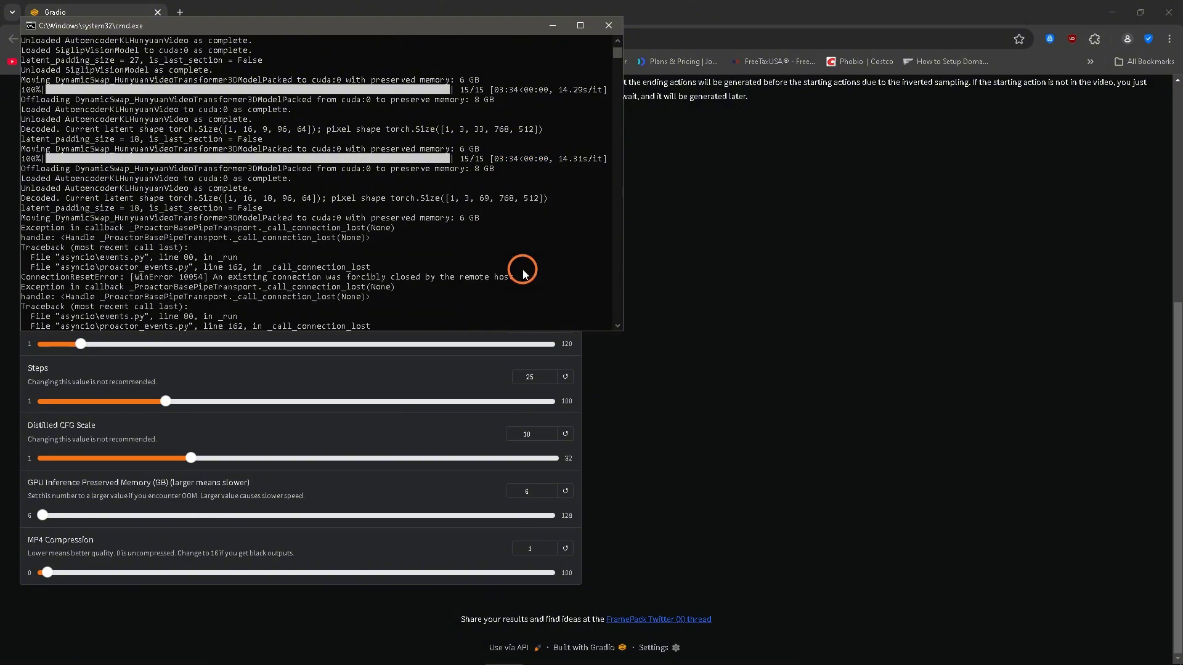
scroll(521, 273, "down", 8)
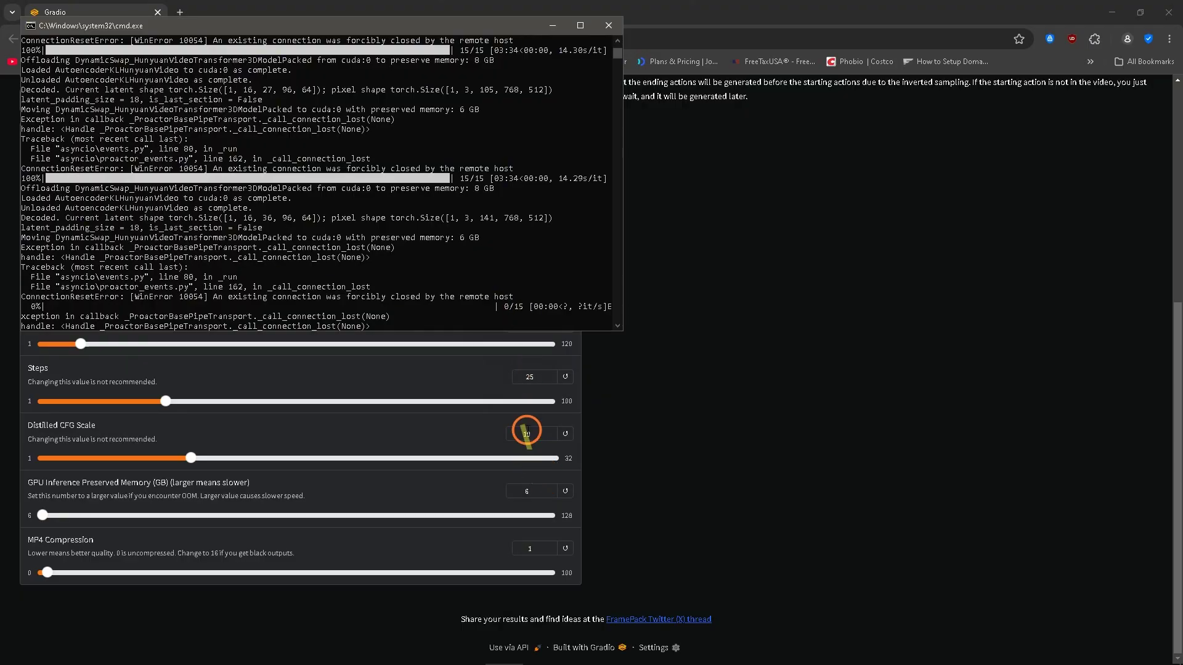
left_click(552, 25)
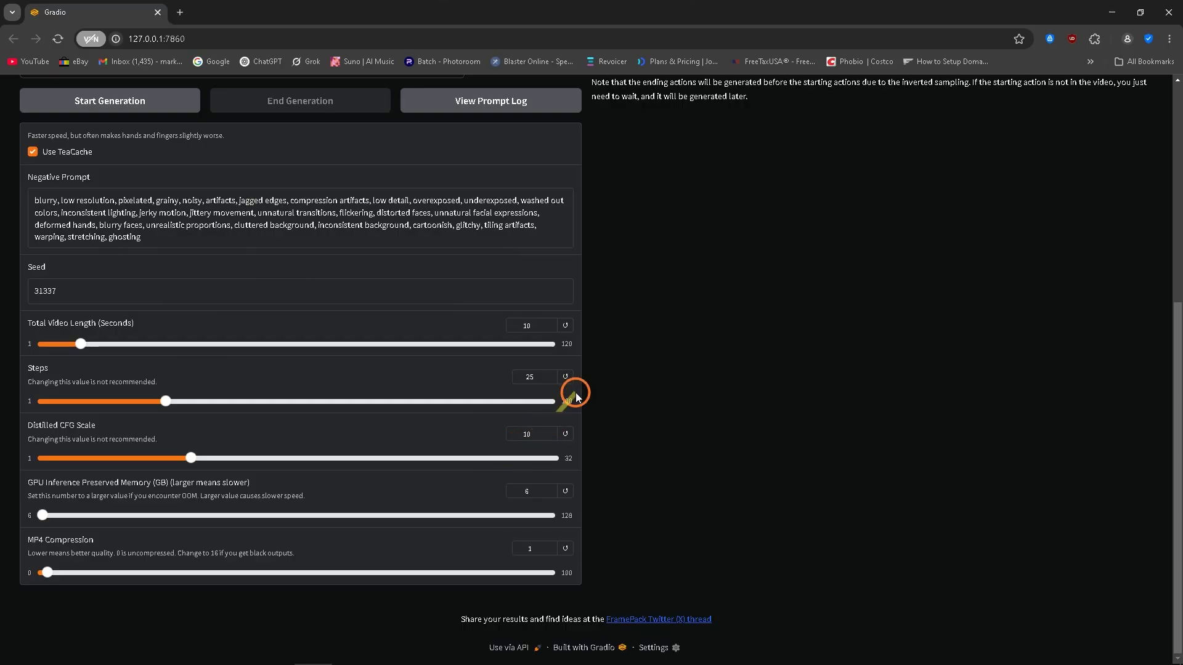
Bring the framepack_cu126_torch26 File Explorer window forward from the taskbar.
mouse_move(501, 658)
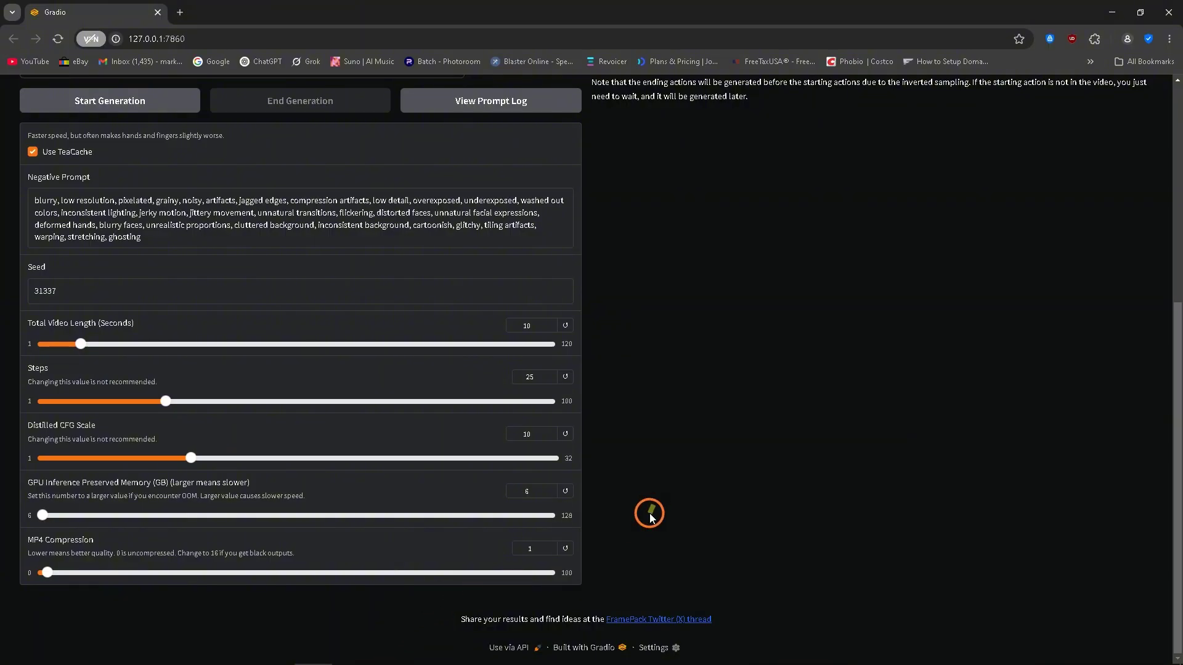
mouse_move(628, 658)
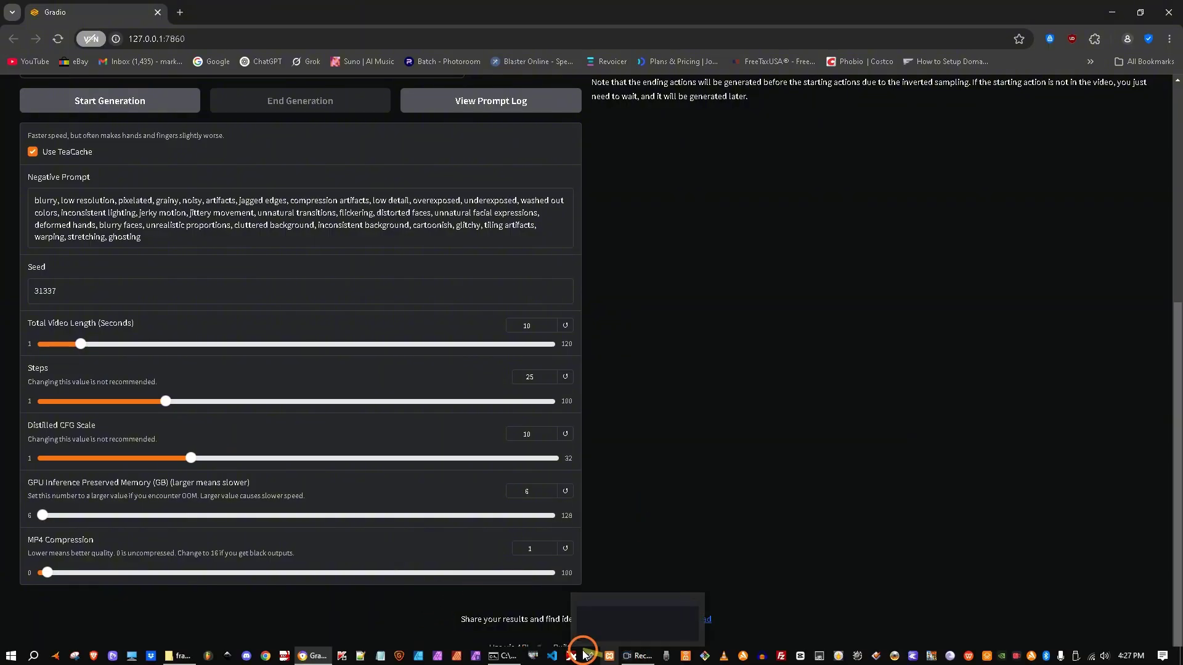
mouse_move(313, 657)
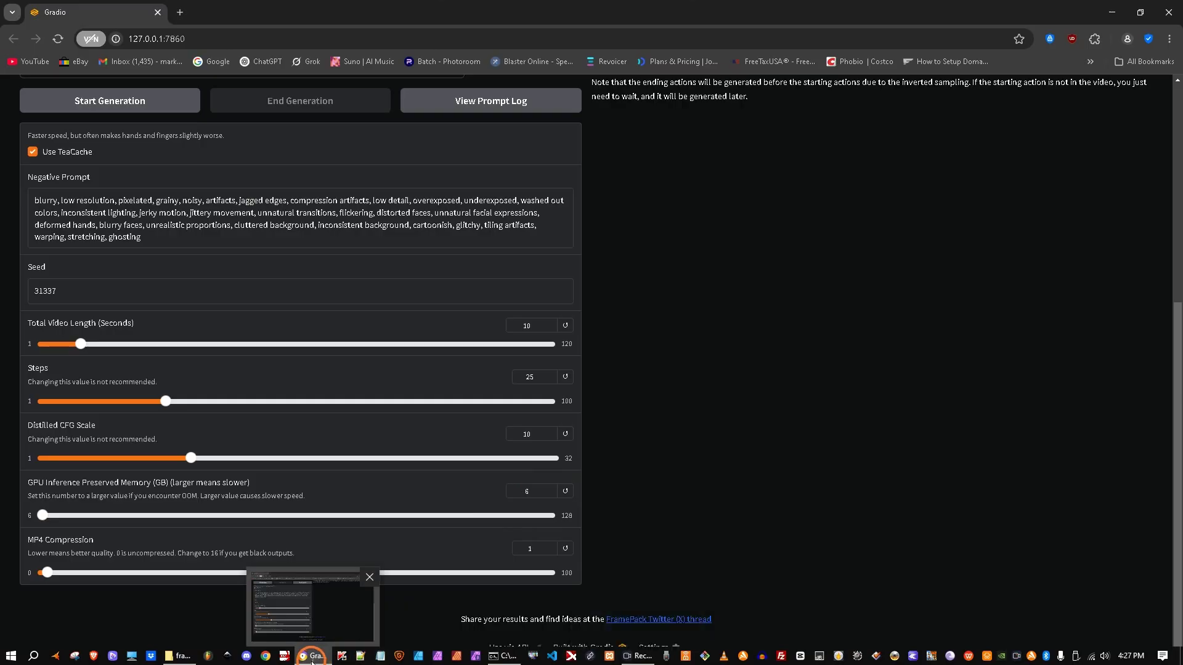
left_click(179, 656)
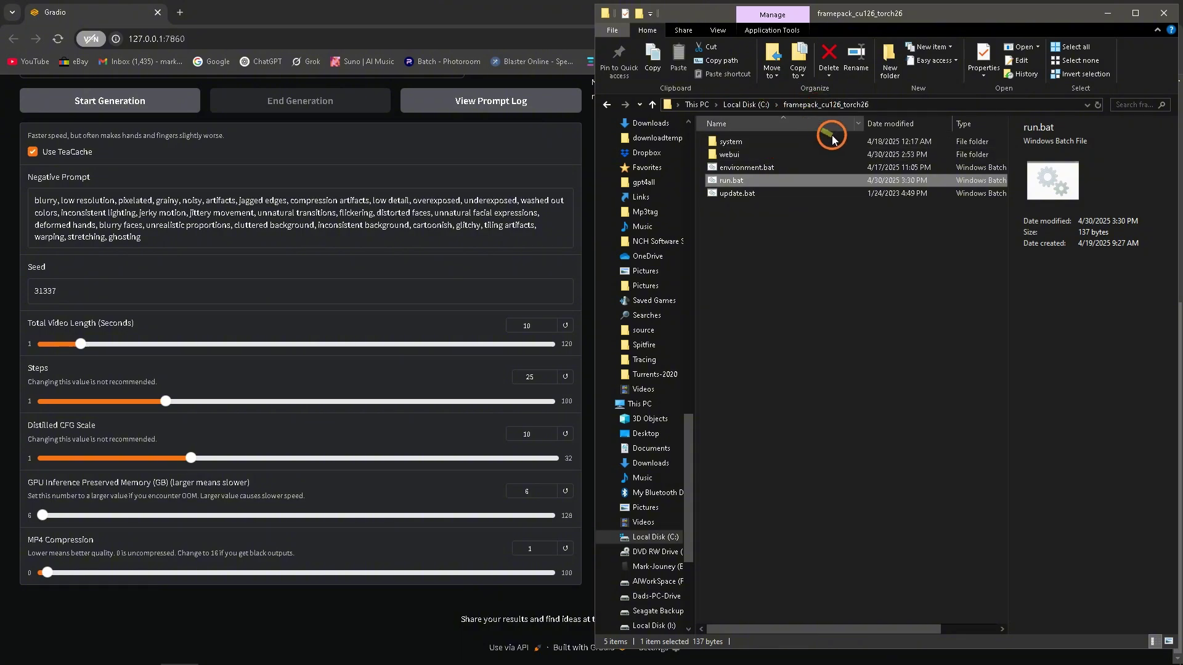
double_click(733, 155)
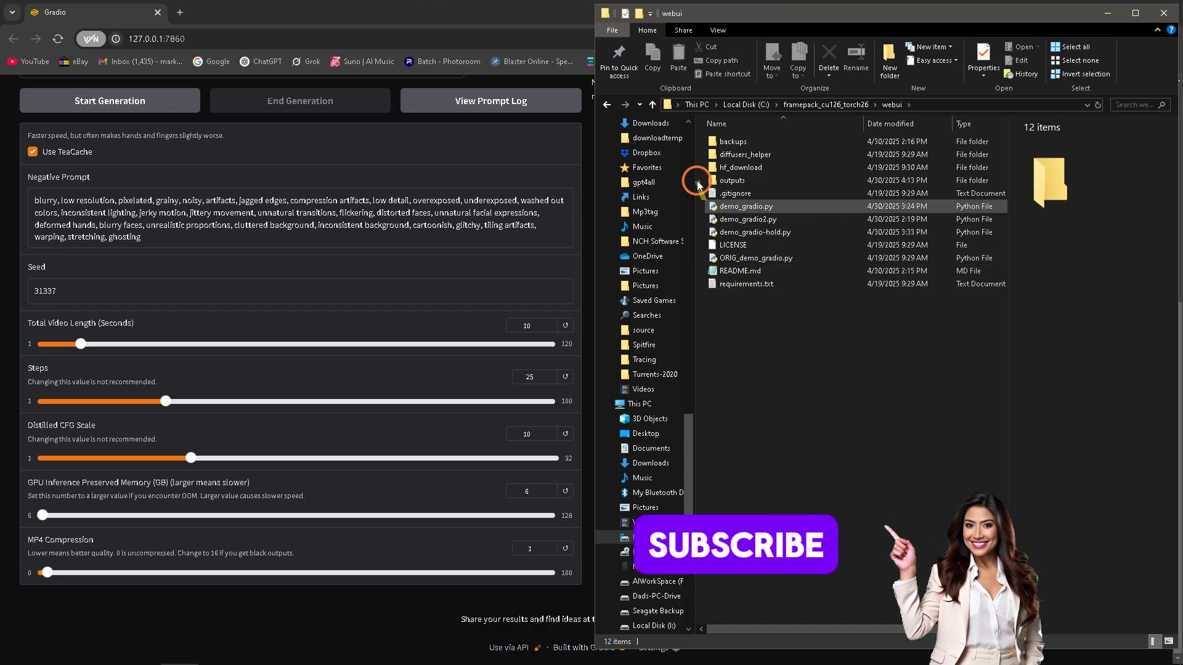
left_click(653, 109)
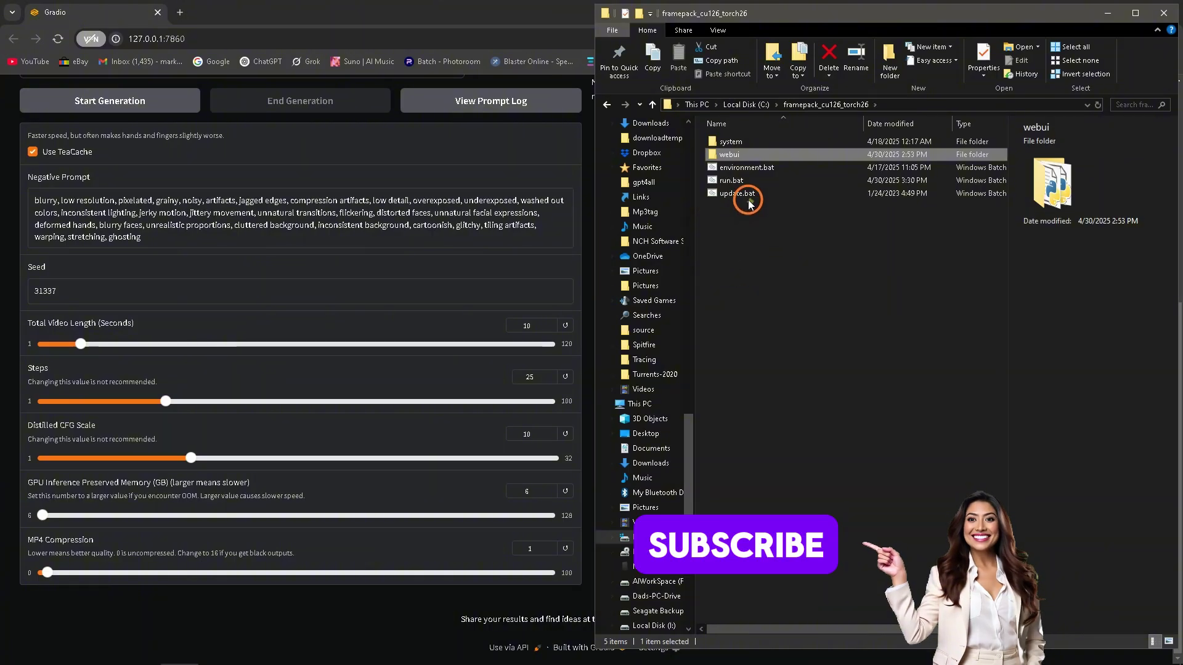
left_click(731, 180)
right_click(730, 180)
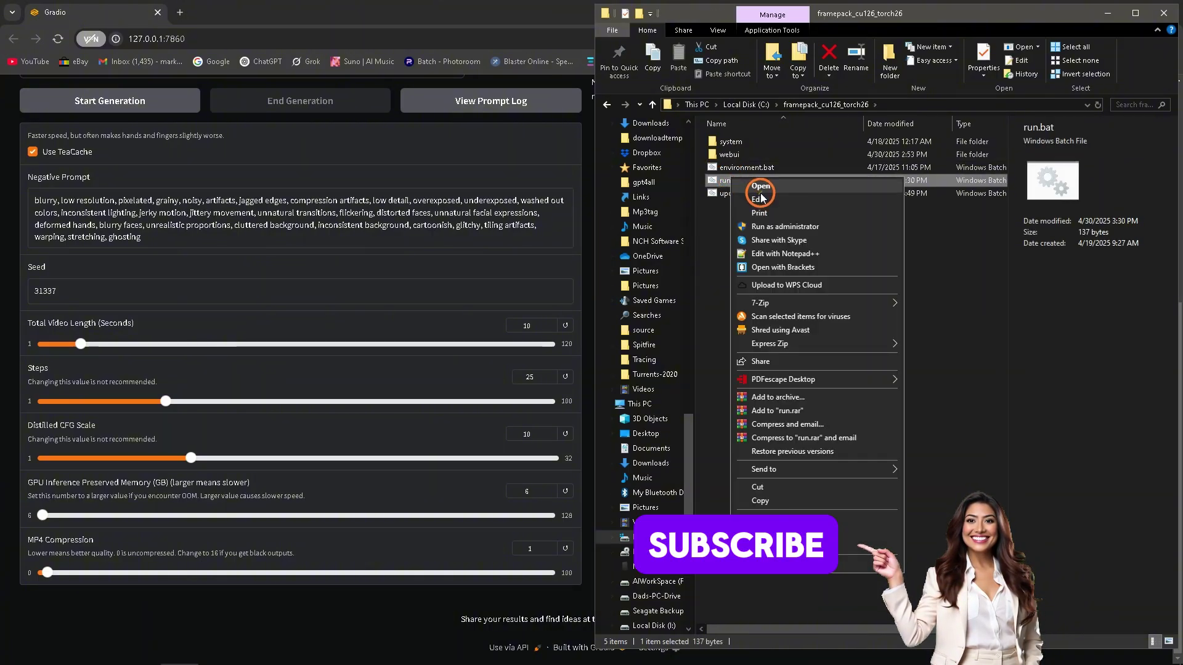
left_click(758, 190)
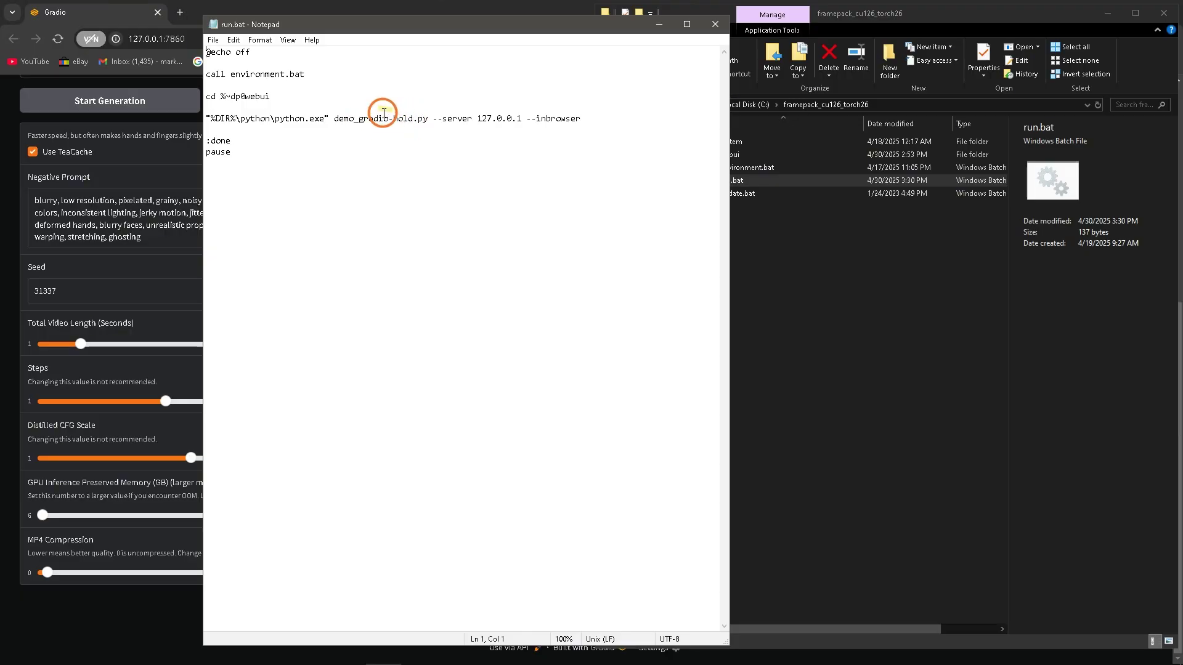
Close run.bat, go into the webui folder and open ORIG_demo_gradio.py in Notepad.
left_click(714, 24)
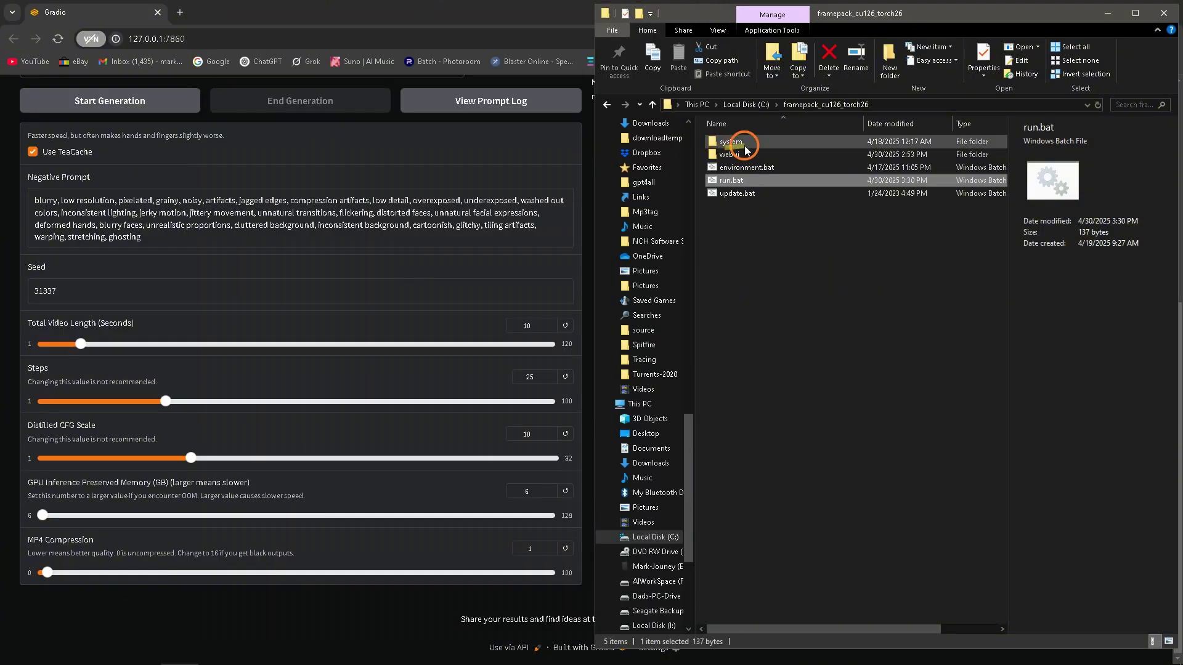
double_click(730, 154)
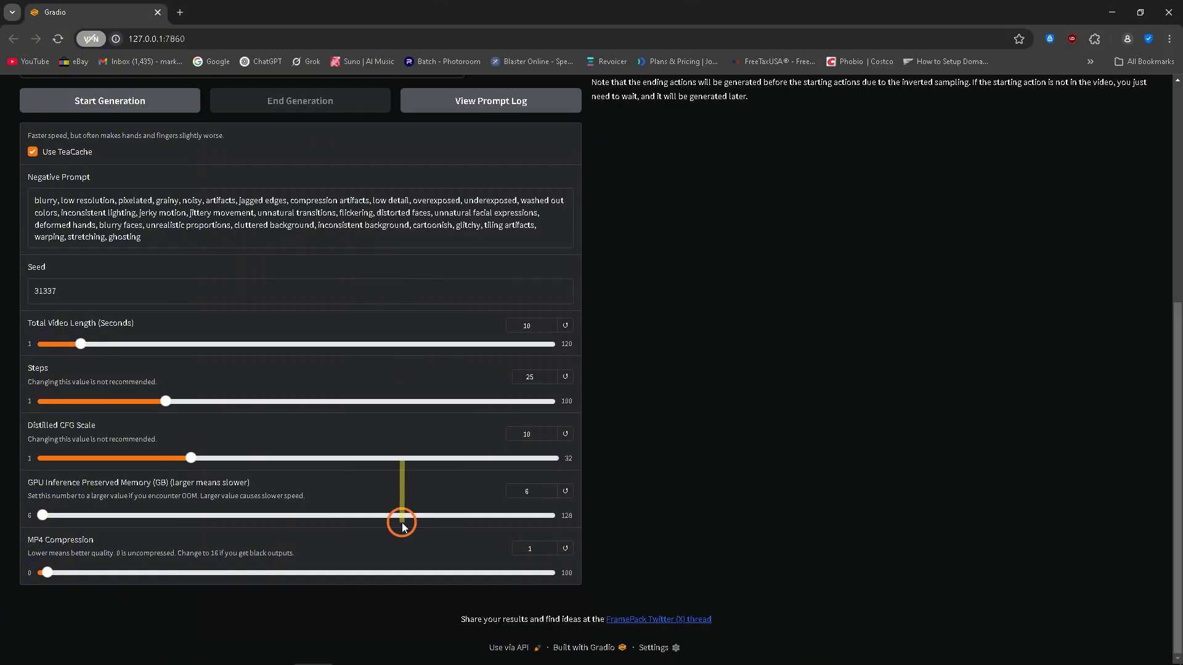
left_click(182, 658)
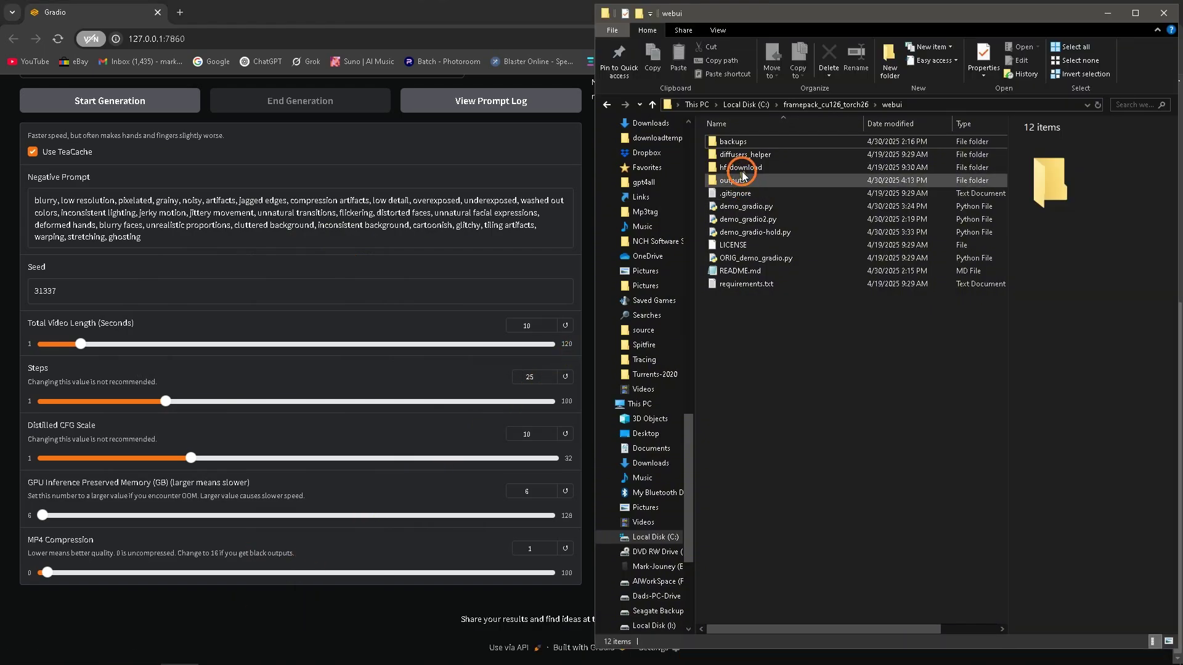
right_click(743, 223)
right_click(727, 259)
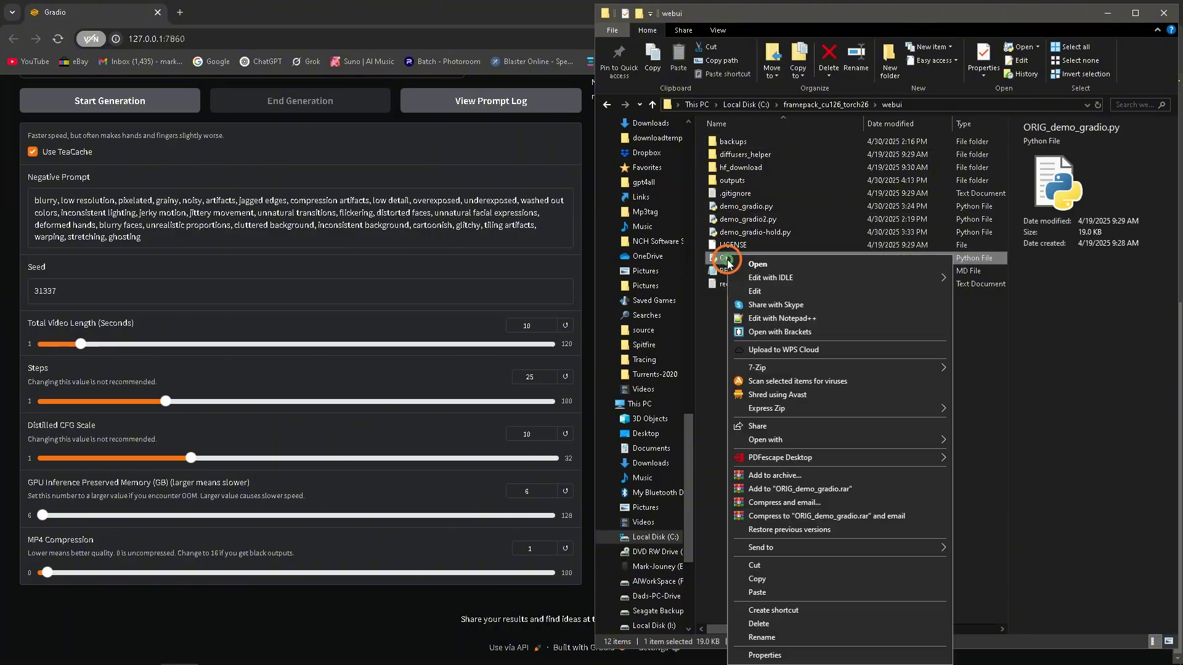
left_click(754, 290)
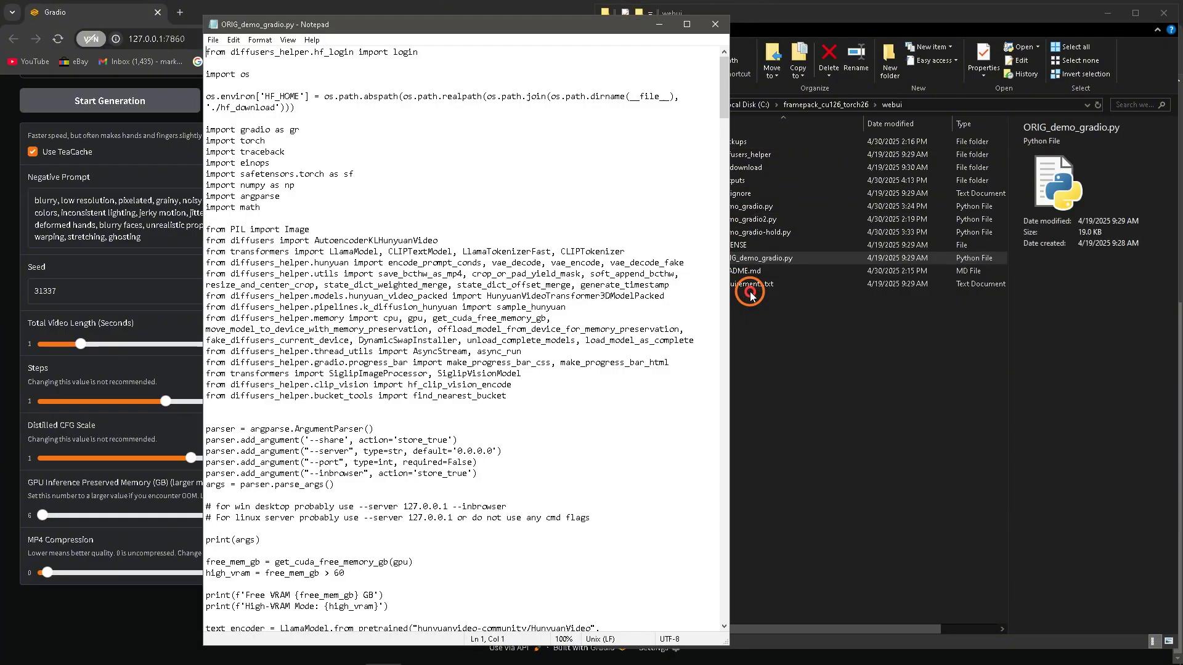
Maximize Notepad, scroll through the source, then move the window to the right half.
scroll(355, 192, "down", 13)
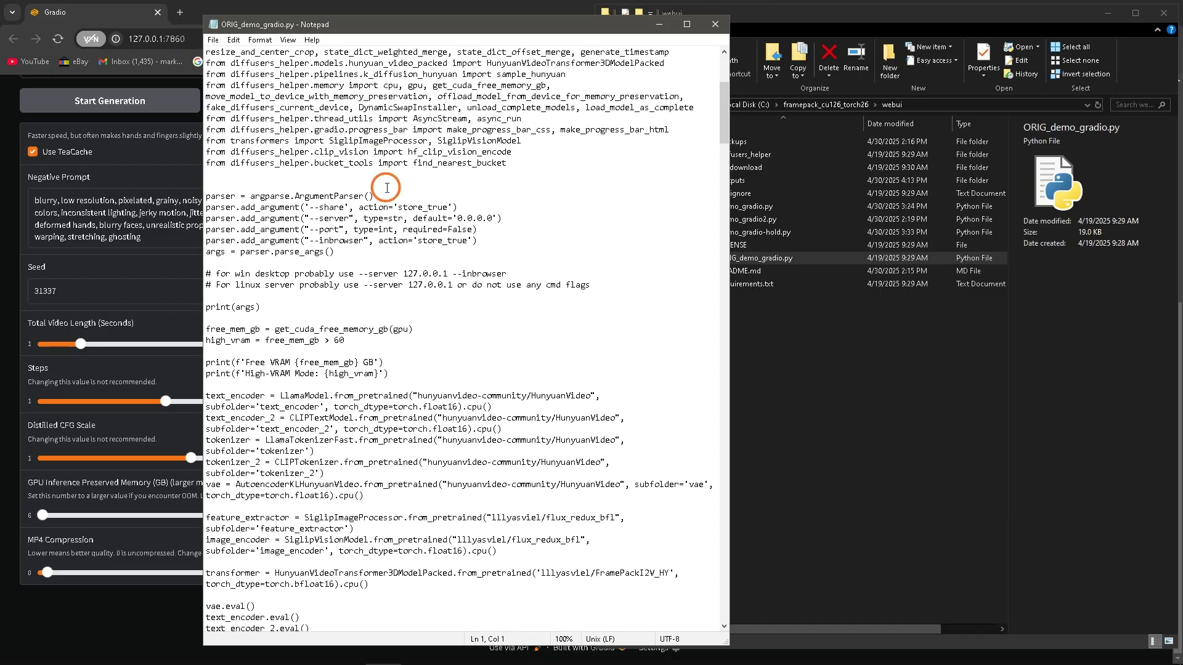
left_click(687, 24)
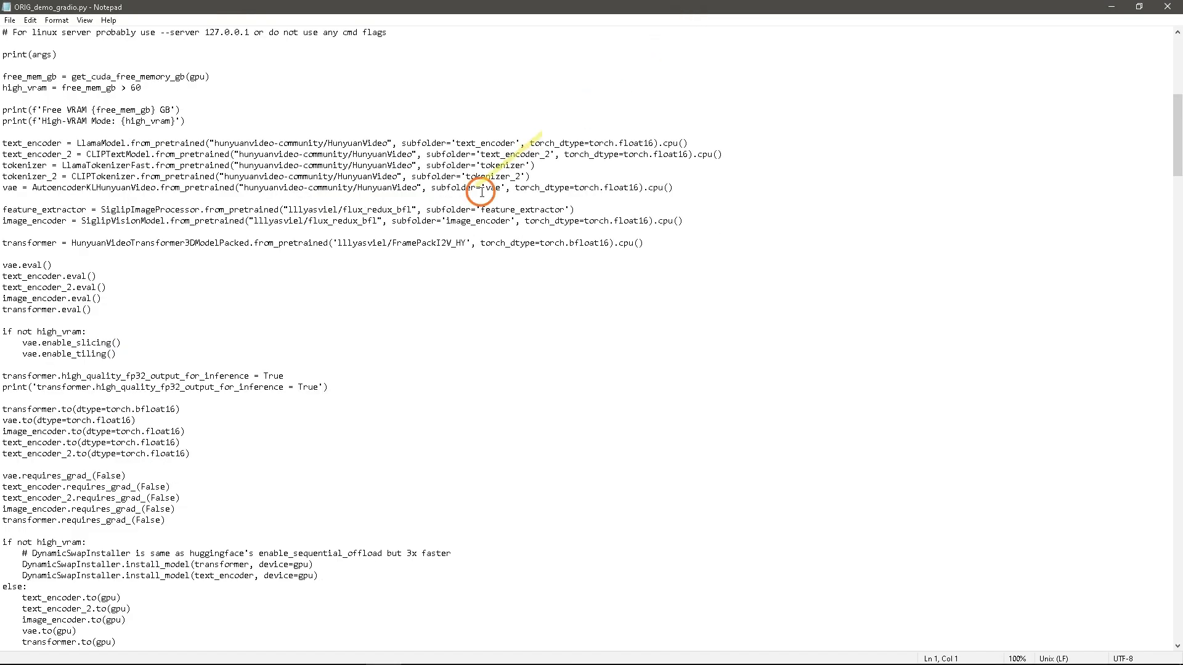
scroll(547, 251, "down", 20)
scroll(398, 254, "down", 20)
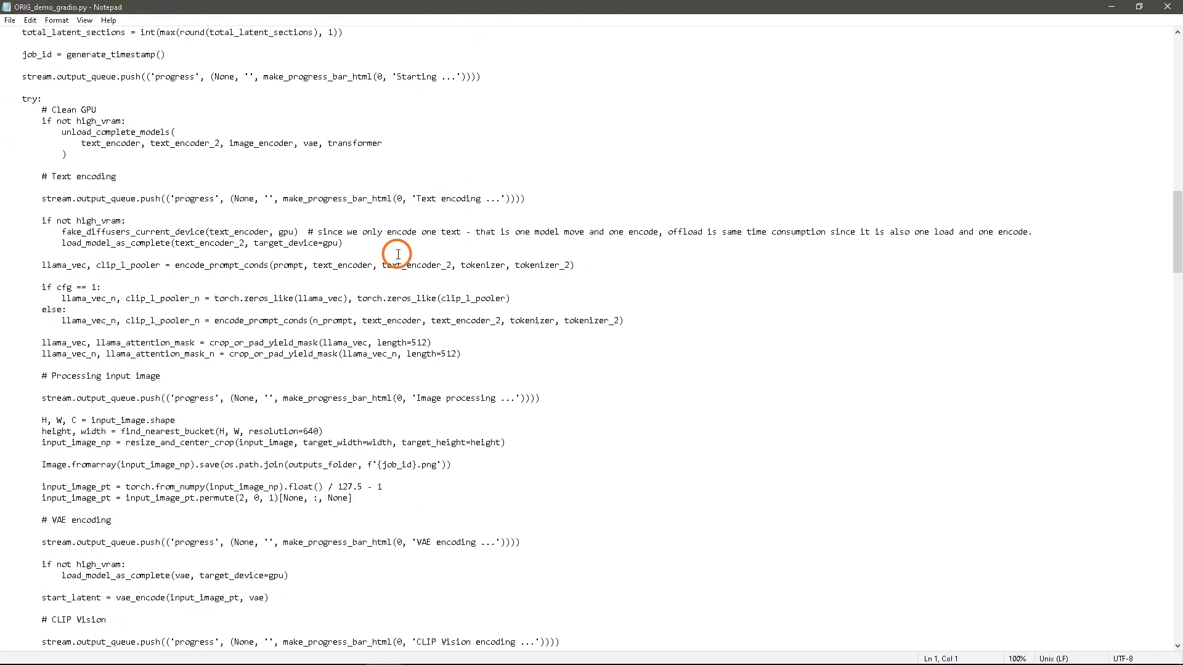
scroll(398, 254, "down", 6)
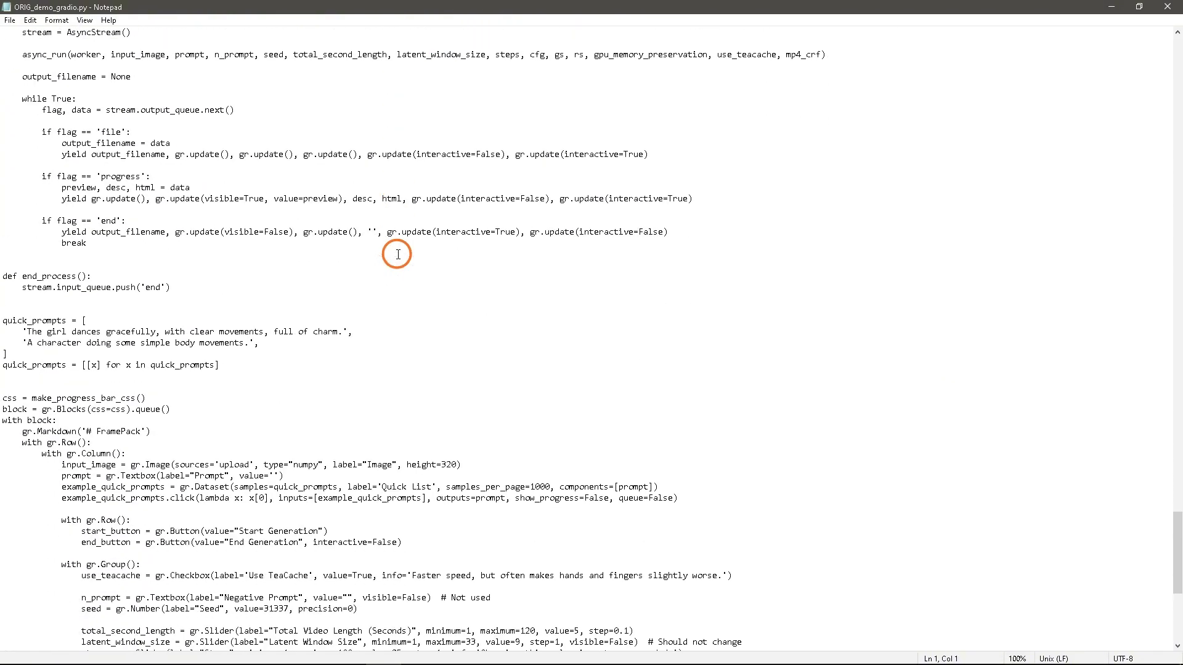
scroll(398, 254, "down", 2)
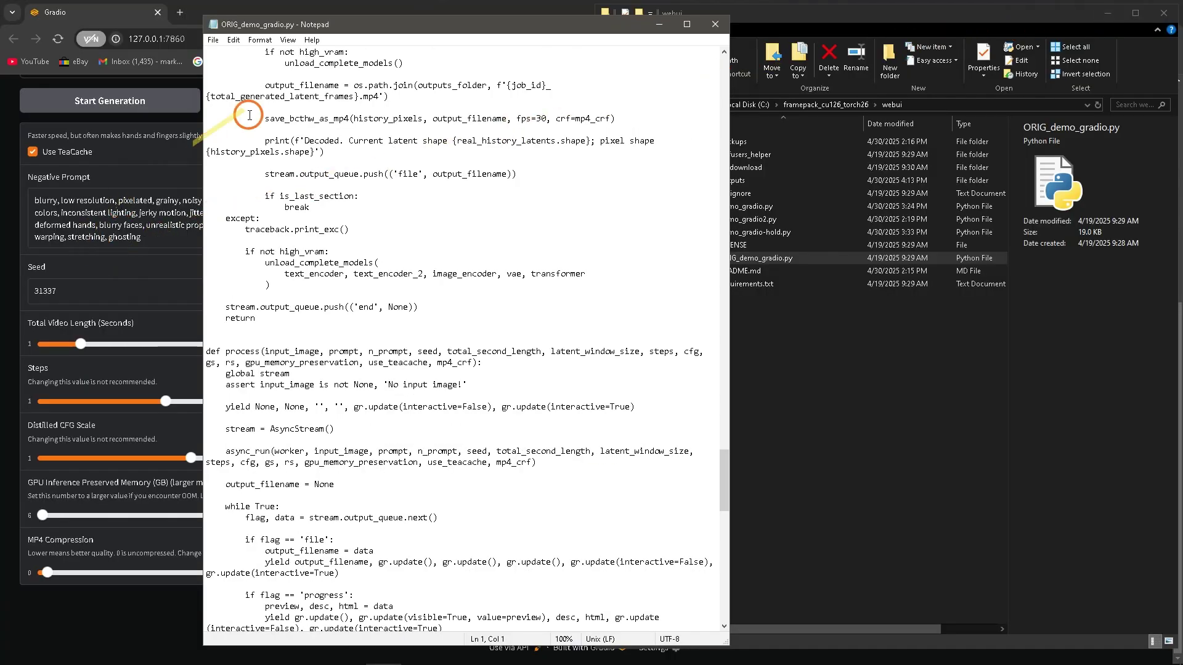
left_click_drag(395, 23, 785, 23)
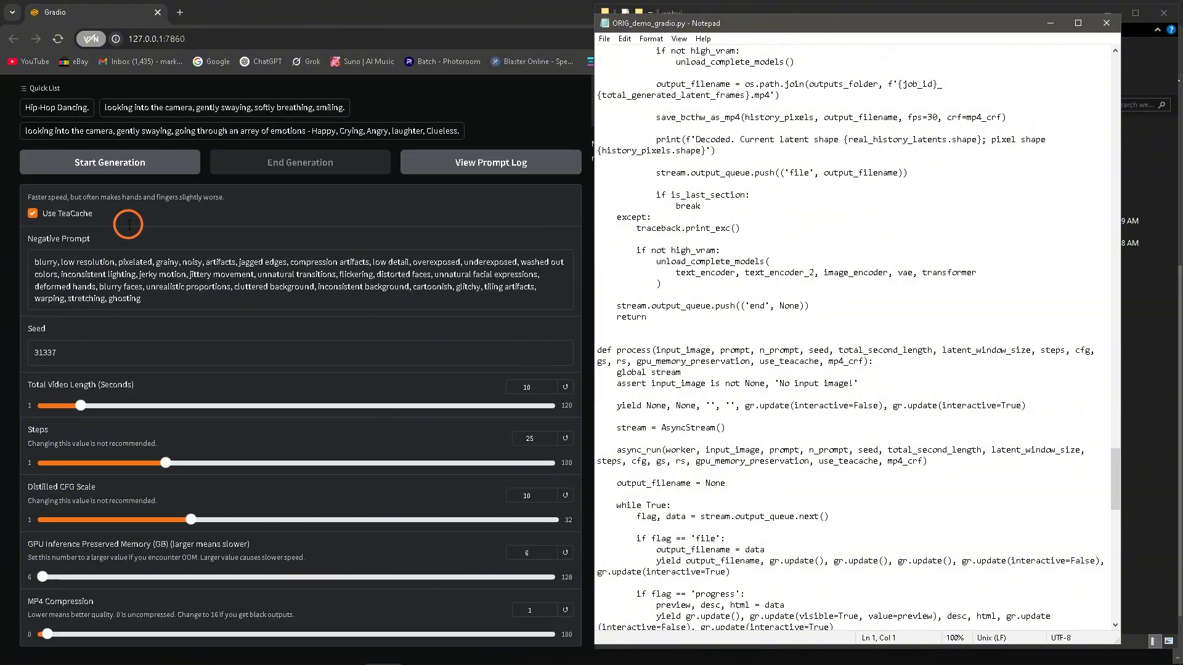
Finish reviewing the code, close ORIG_demo_gradio.py and scroll the FramePack browser page back up.
scroll(182, 272, "up", 3)
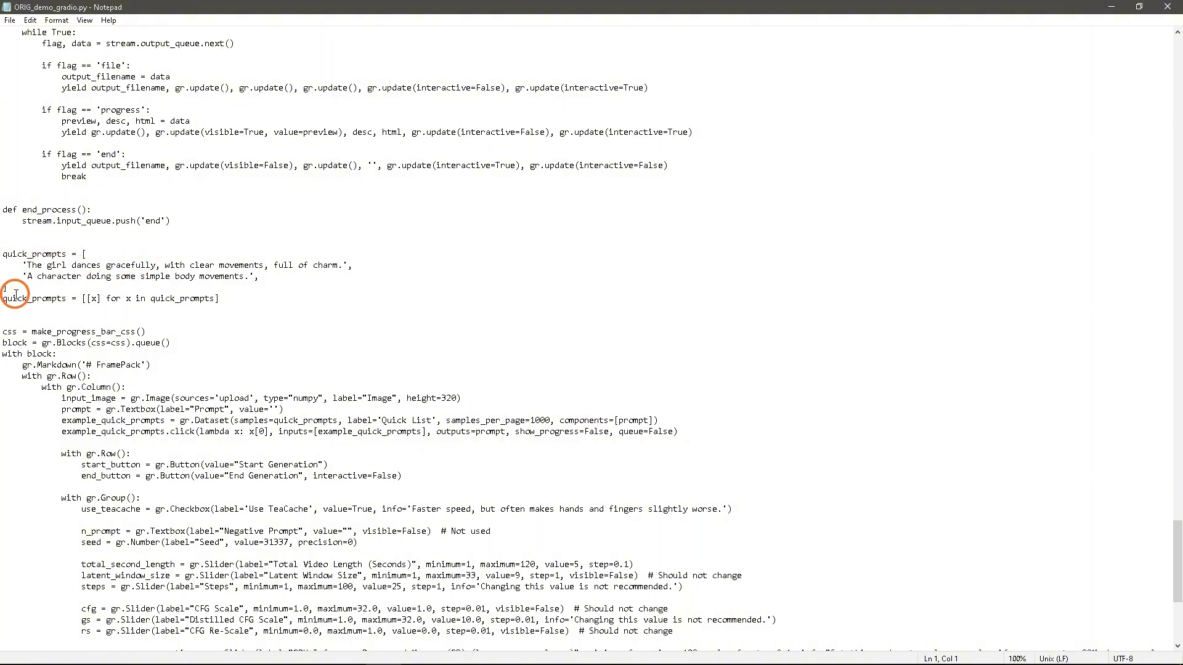
scroll(130, 268, "down", 9)
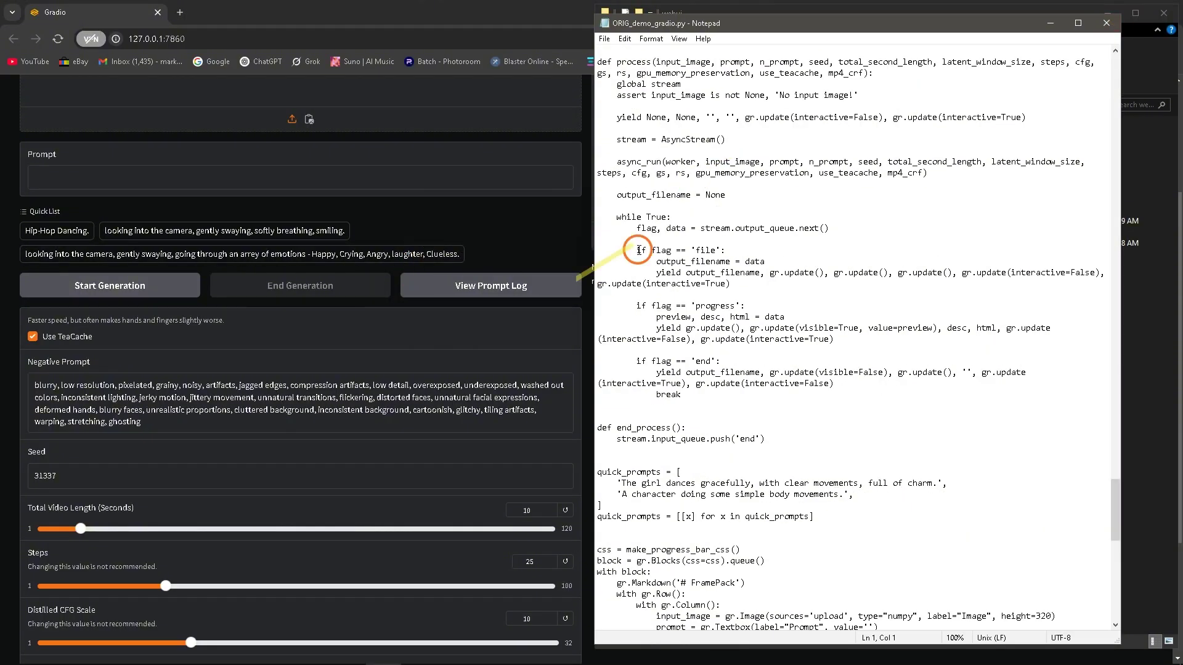
scroll(134, 534, "down", 3)
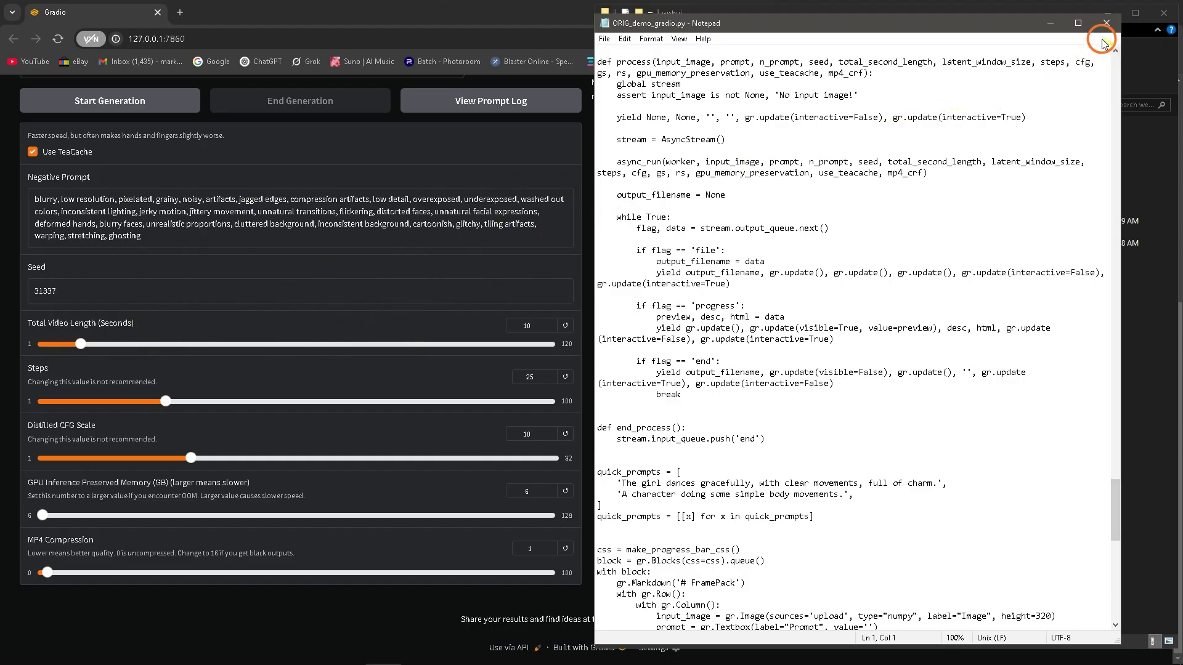
left_click(1050, 23)
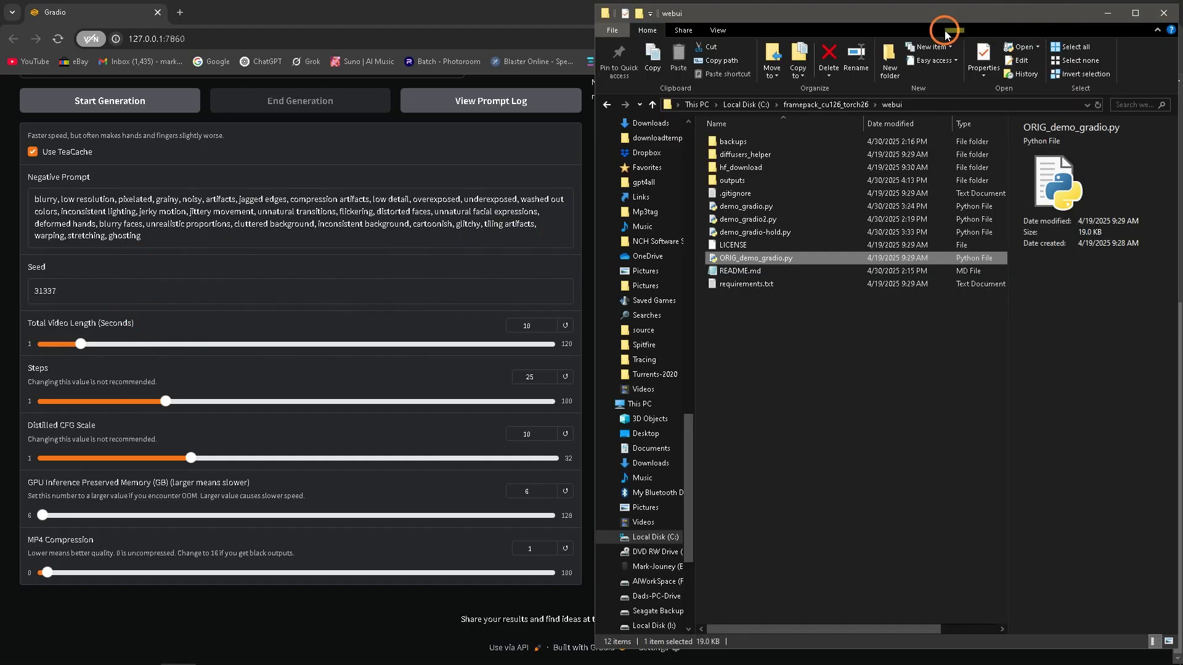
left_click(541, 36)
scroll(655, 249, "up", 6)
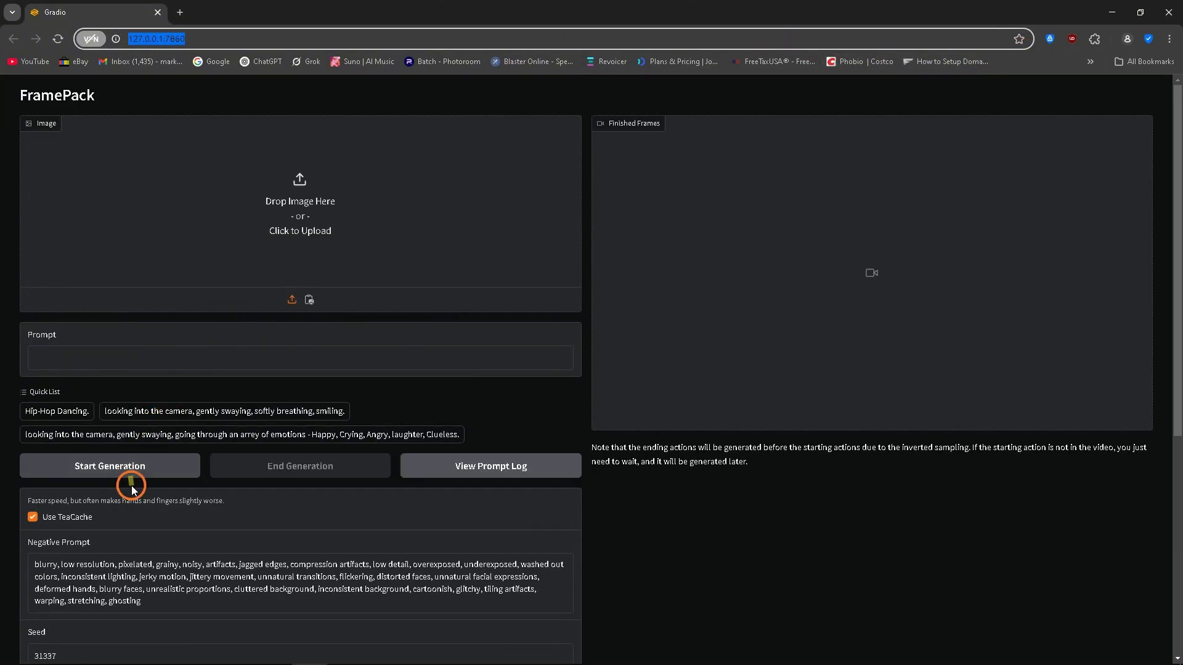
scroll(166, 461, "down", 5)
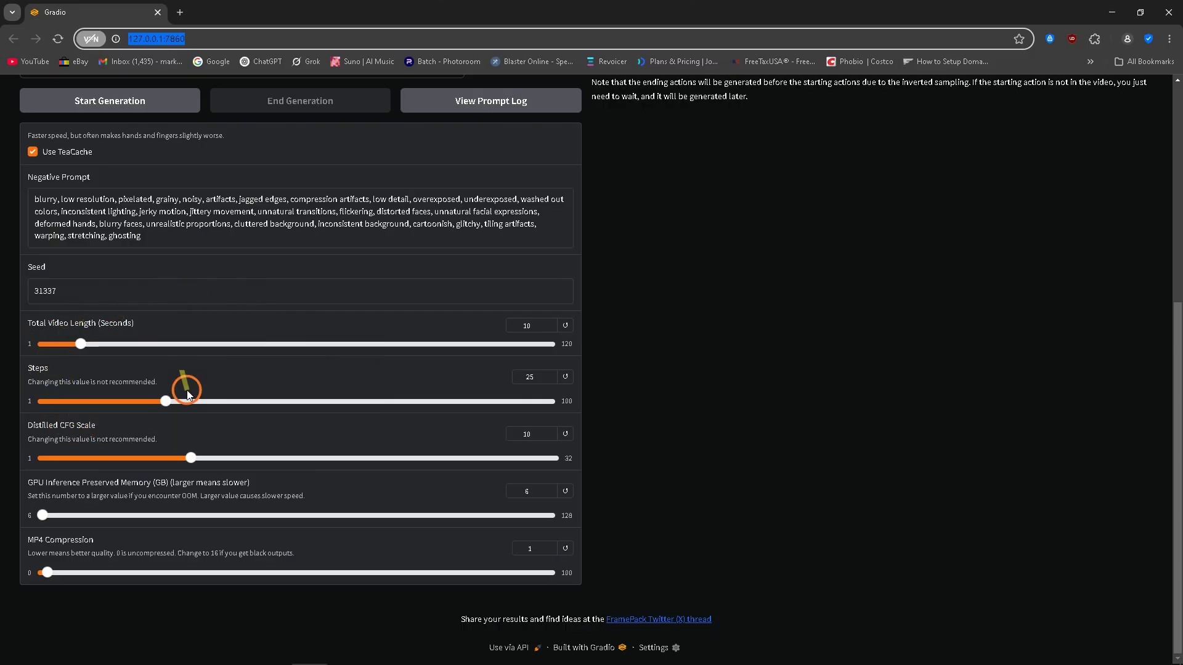
scroll(378, 425, "up", 6)
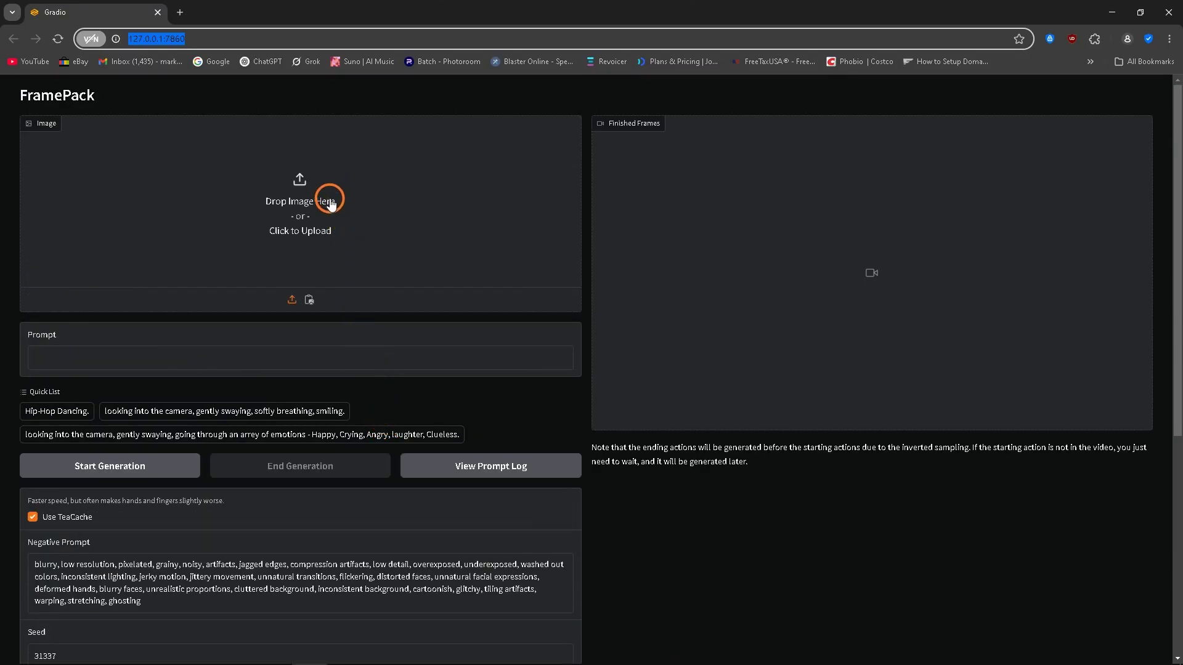
scroll(307, 394, "down", 6)
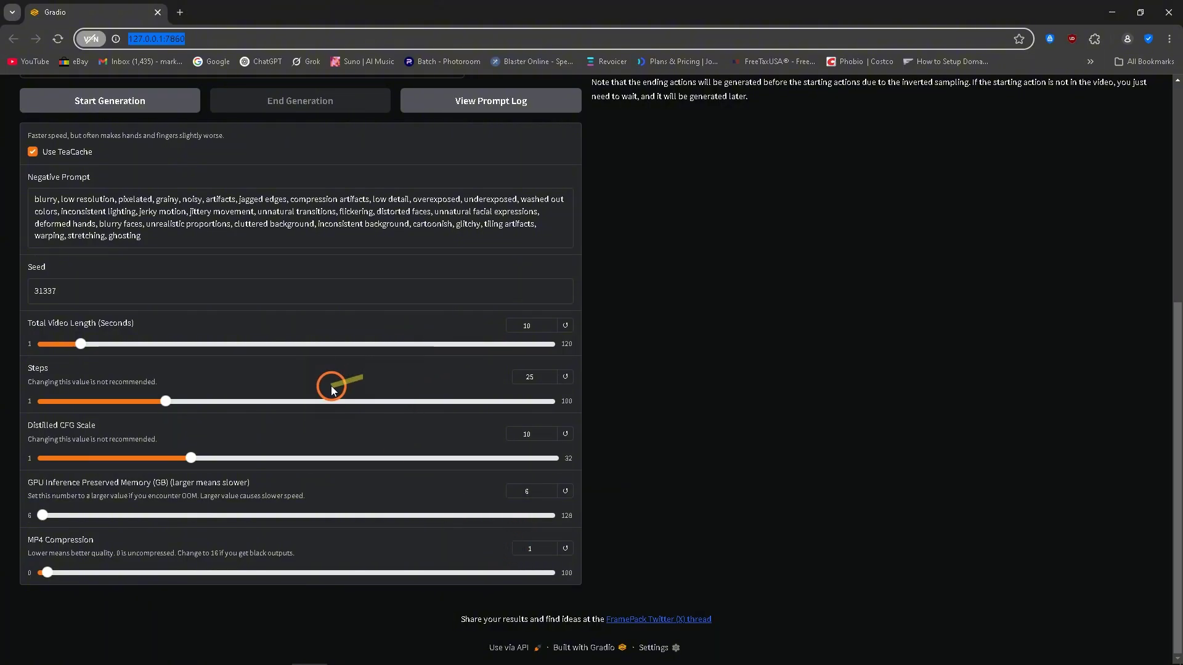
scroll(439, 400, "up", 6)
scroll(436, 409, "down", 4)
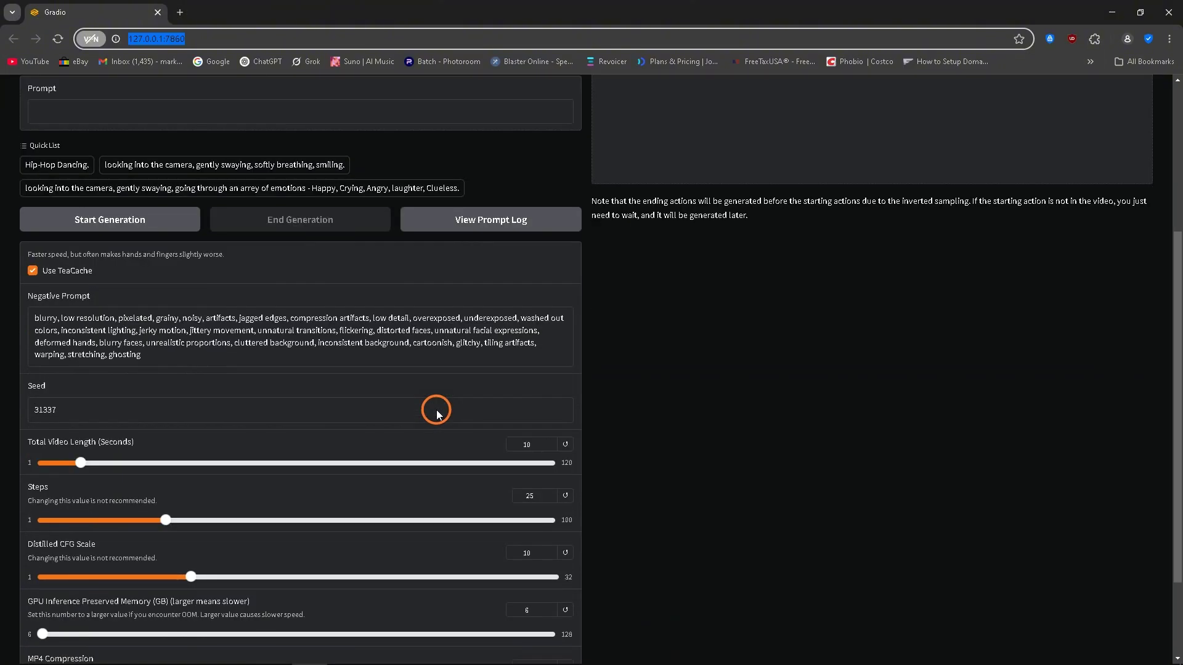
scroll(437, 419, "down", 2)
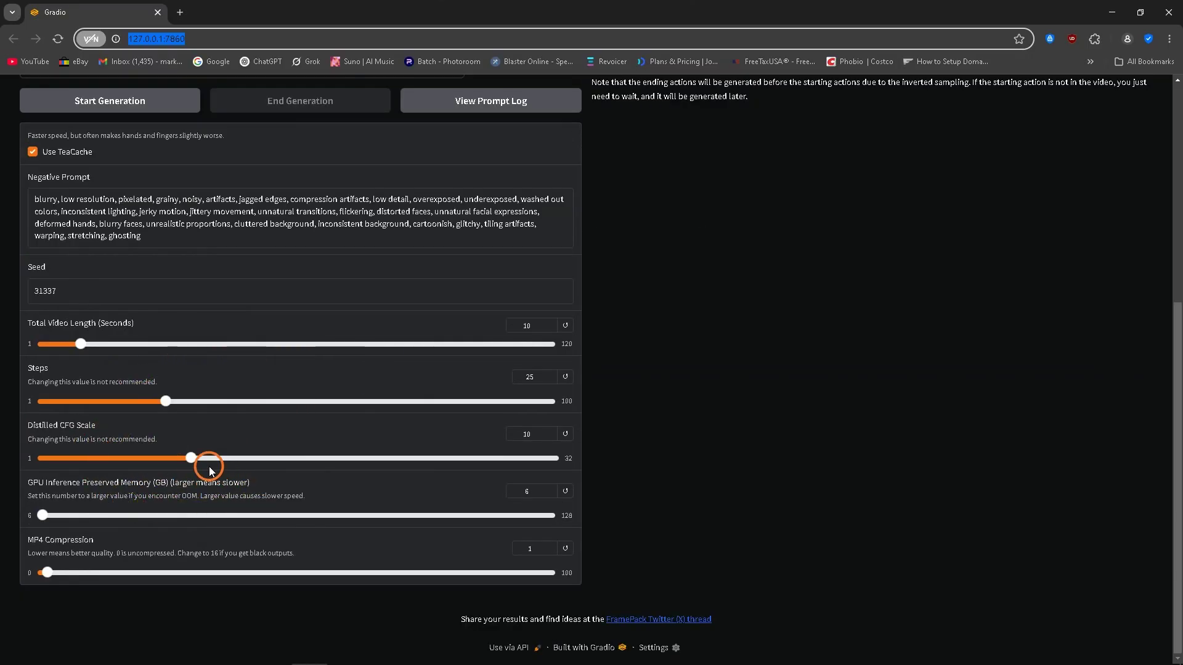
scroll(351, 484, "up", 4)
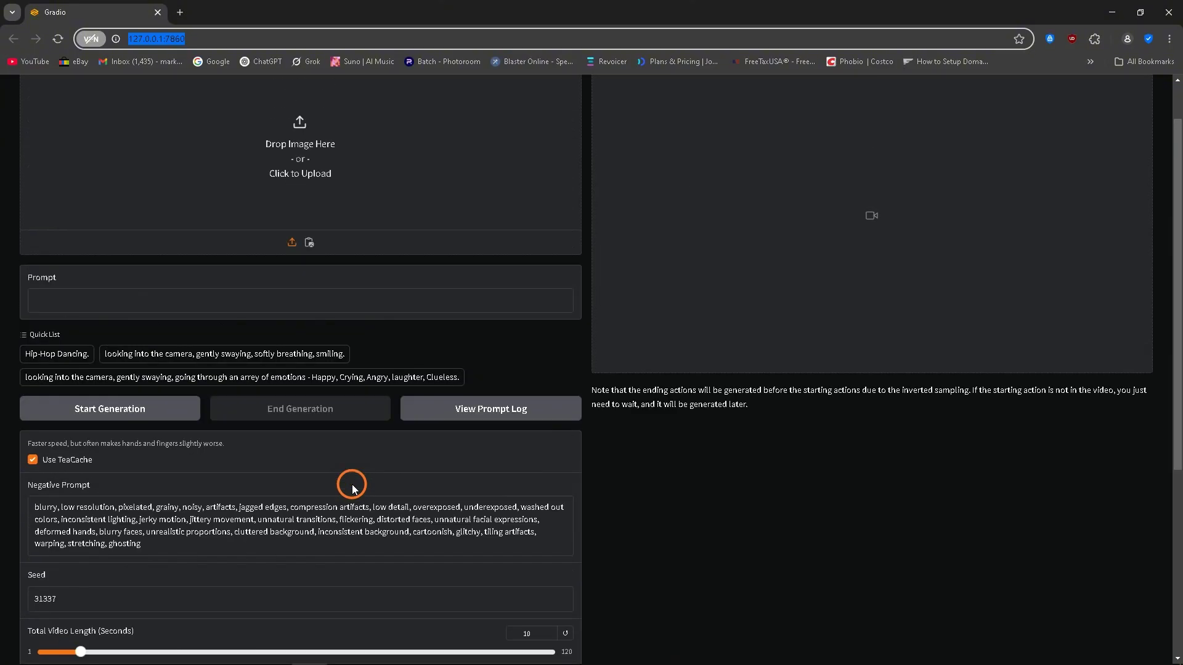
scroll(353, 487, "up", 1)
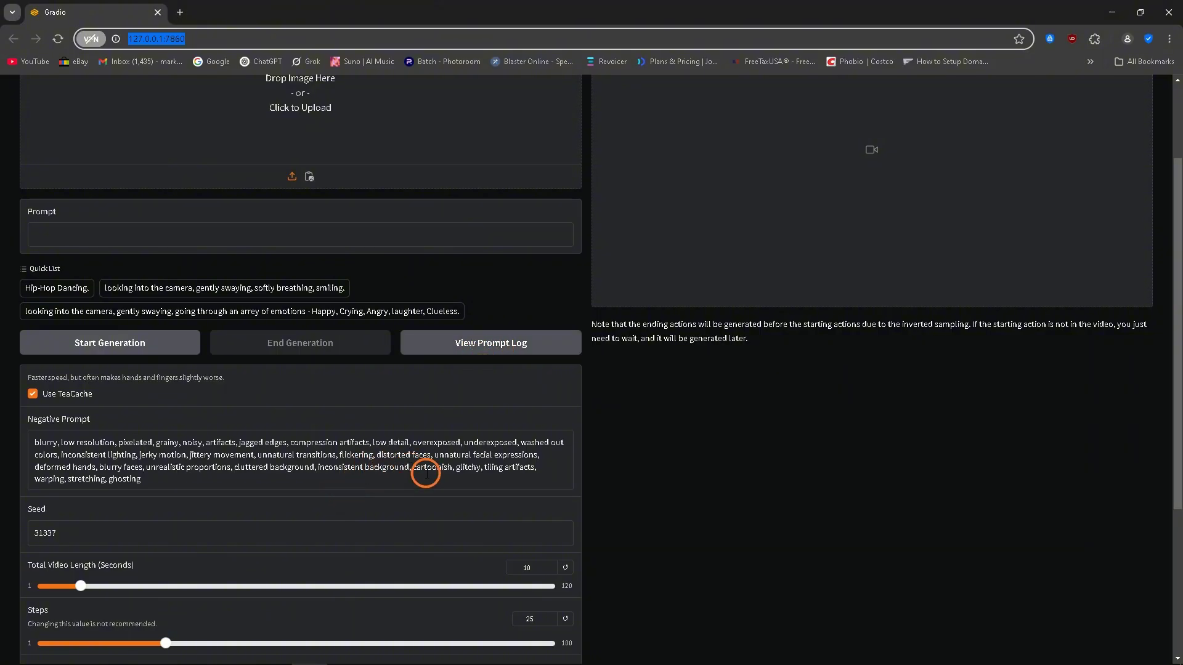
scroll(516, 472, "up", 2)
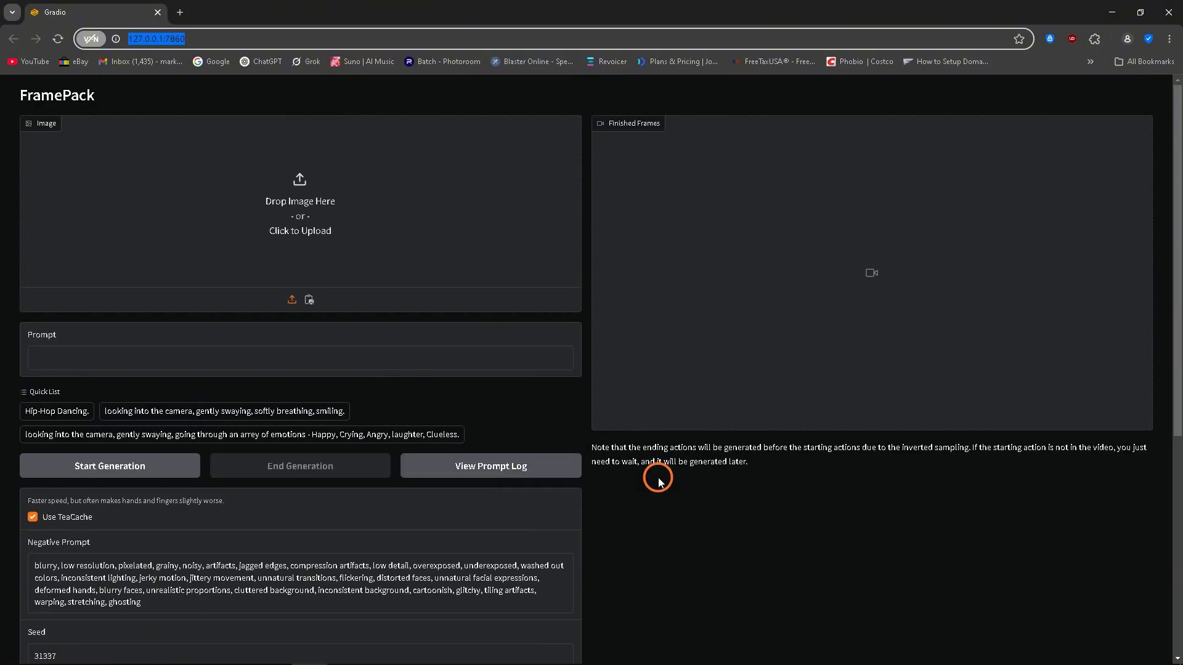
scroll(658, 481, "down", 6)
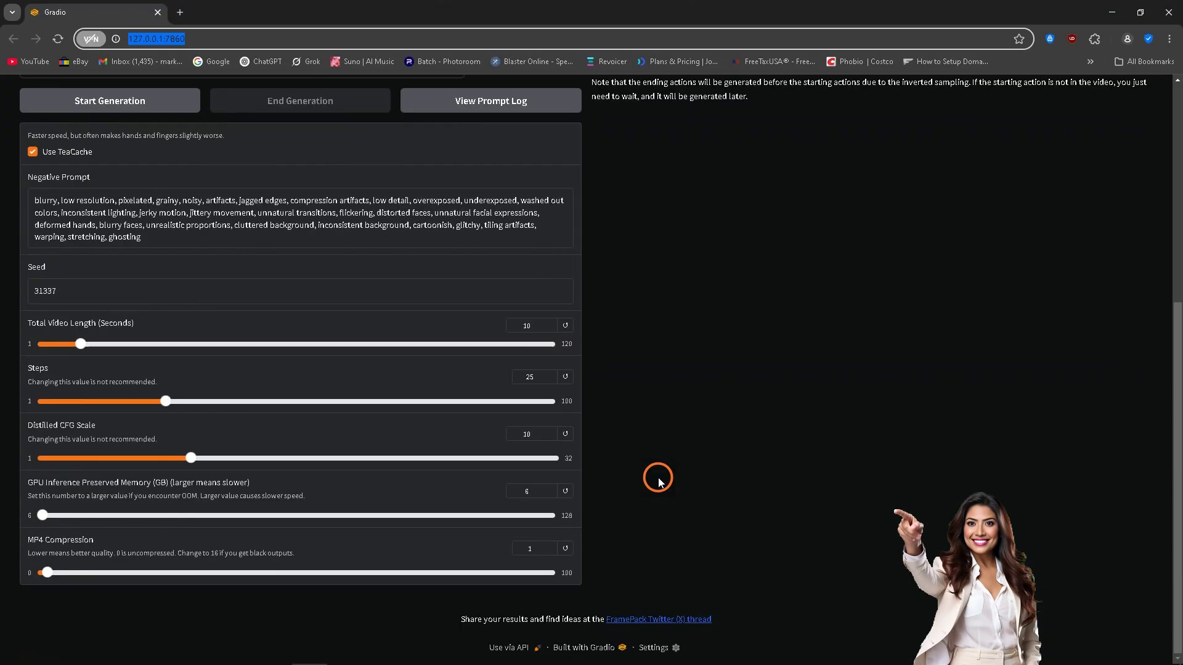
scroll(658, 481, "up", 4)
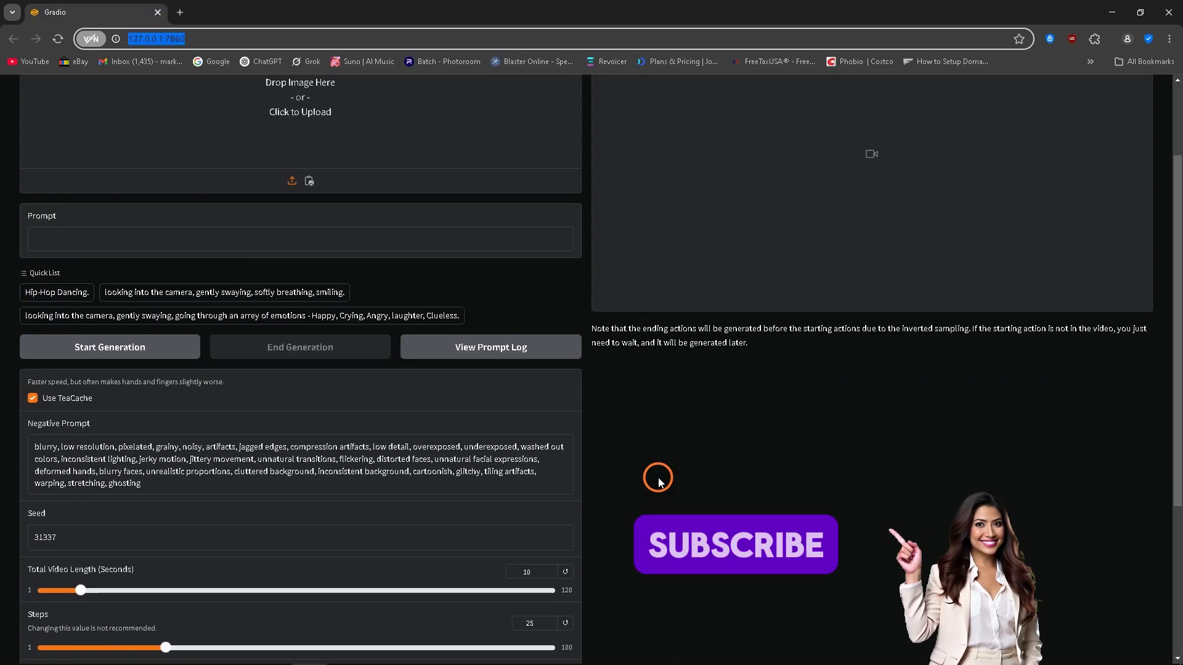
scroll(658, 481, "down", 4)
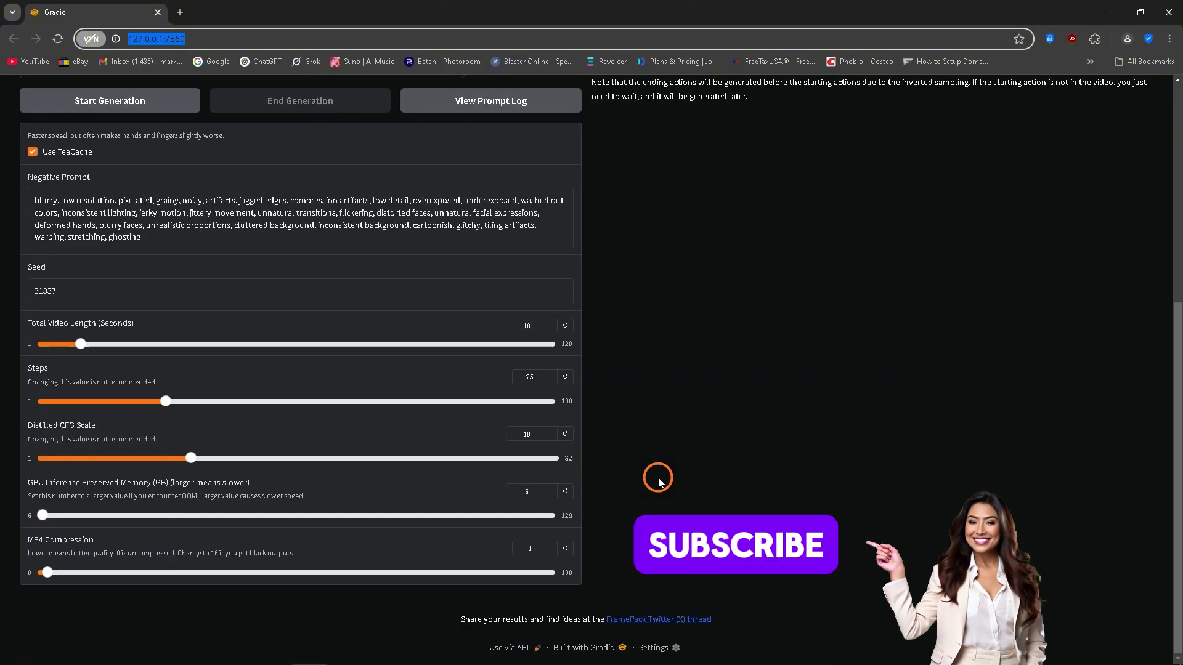
scroll(658, 481, "up", 5)
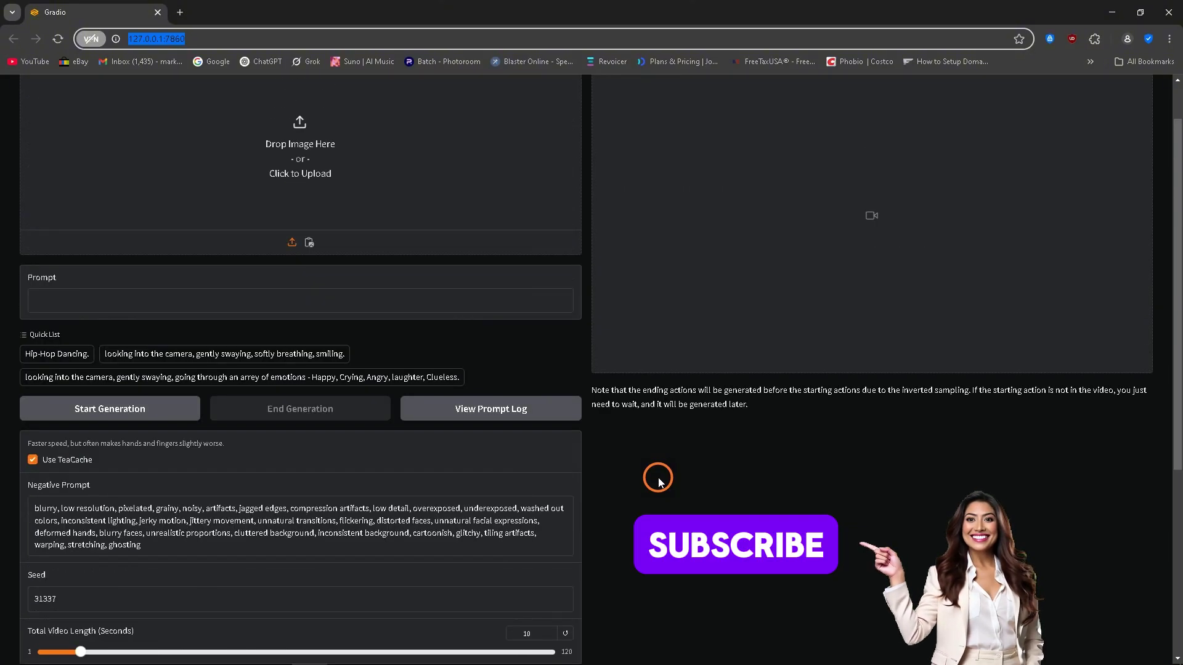